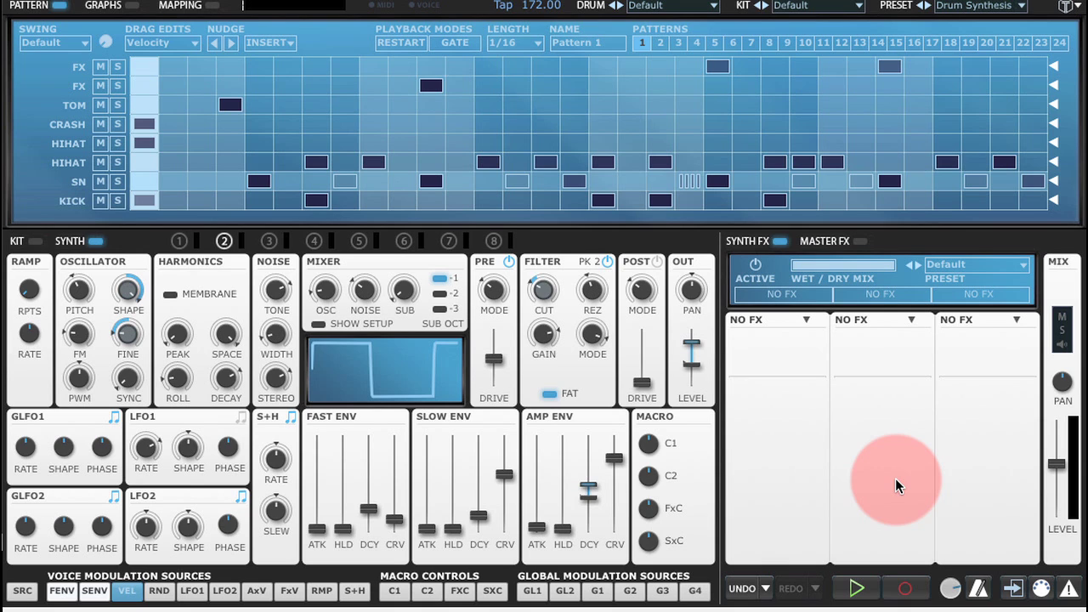
Audition the full drum pattern, then solo the SN snare row and play it
click(857, 588)
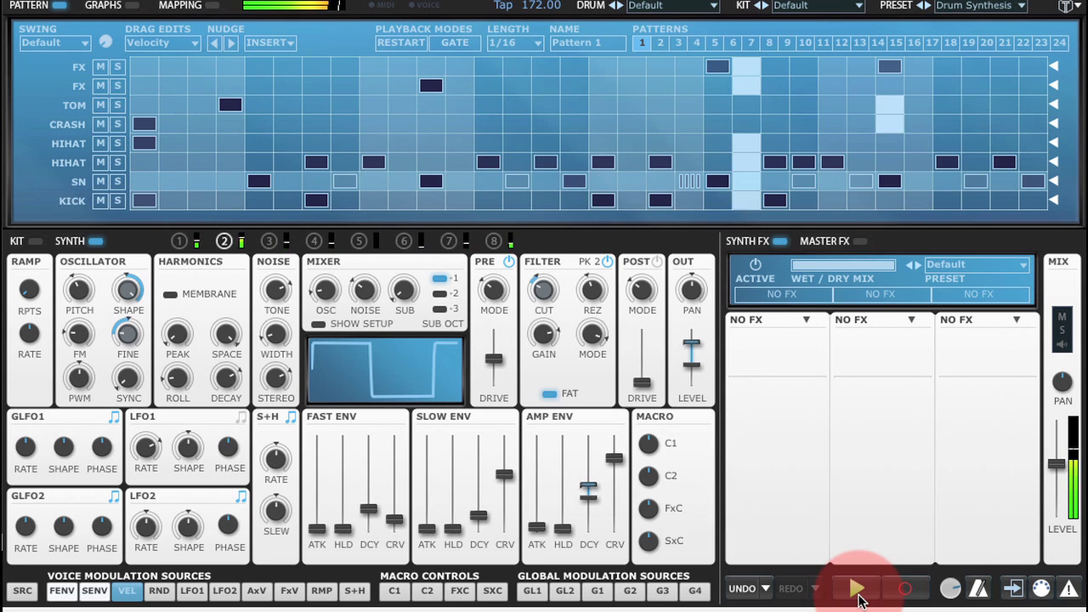
click(857, 588)
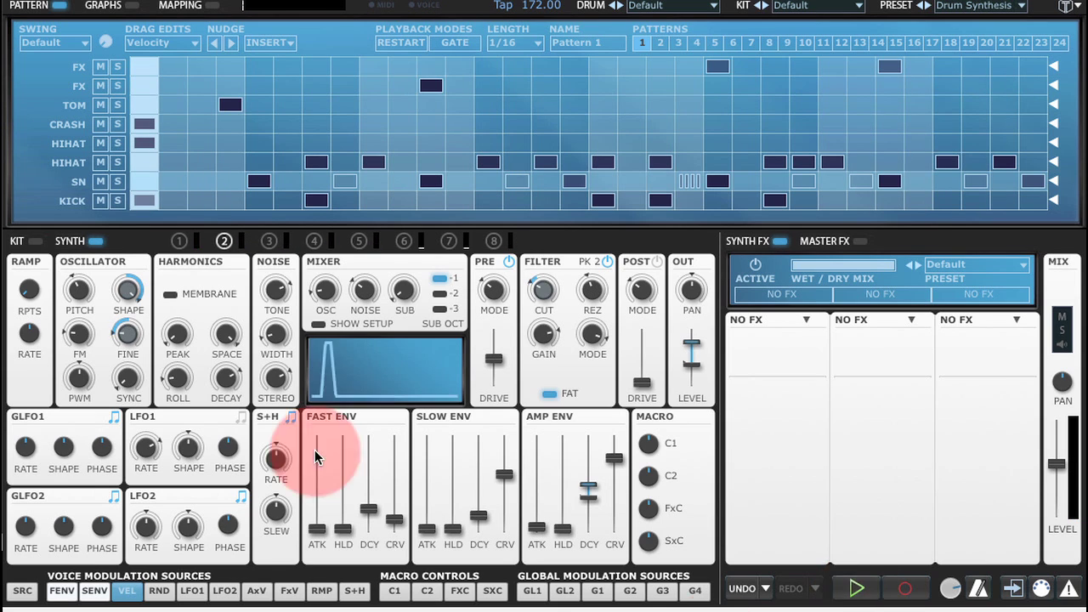
click(119, 181)
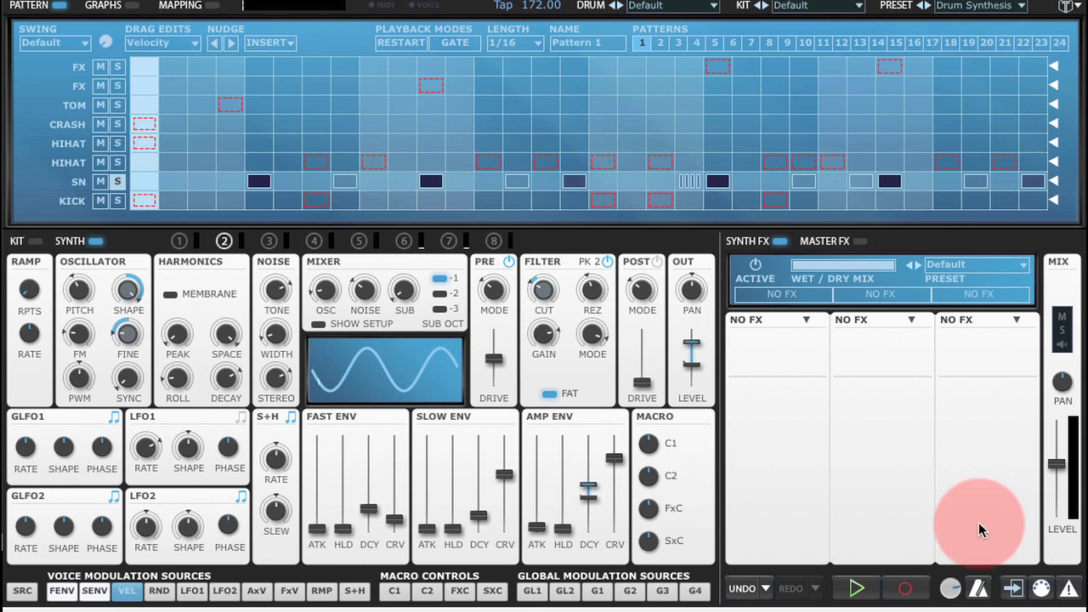
click(857, 588)
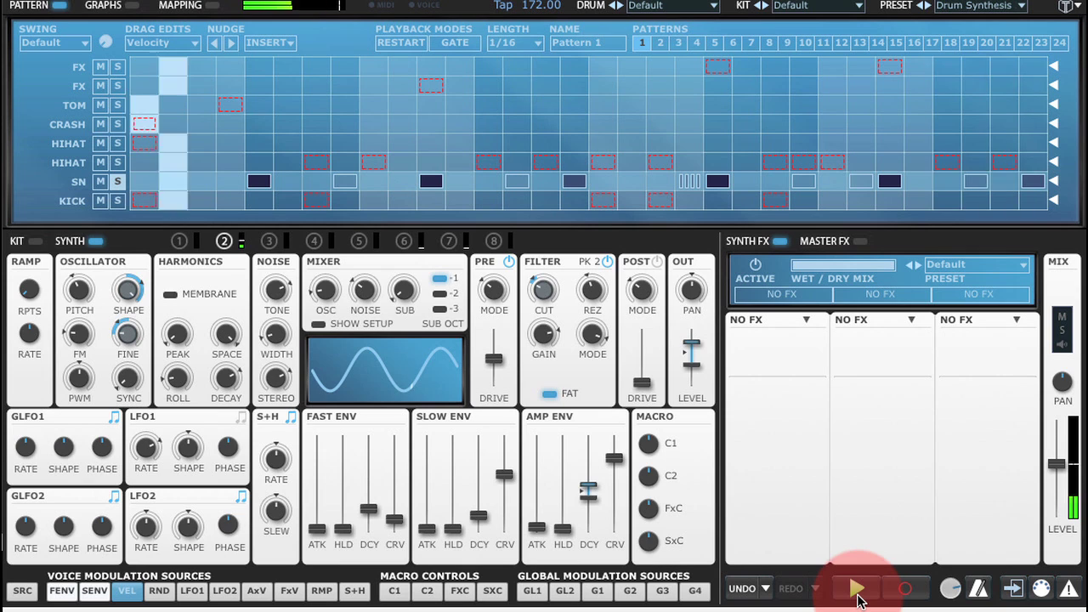
Stop the soloed snare playback and select the first SN note
click(857, 595)
click(473, 466)
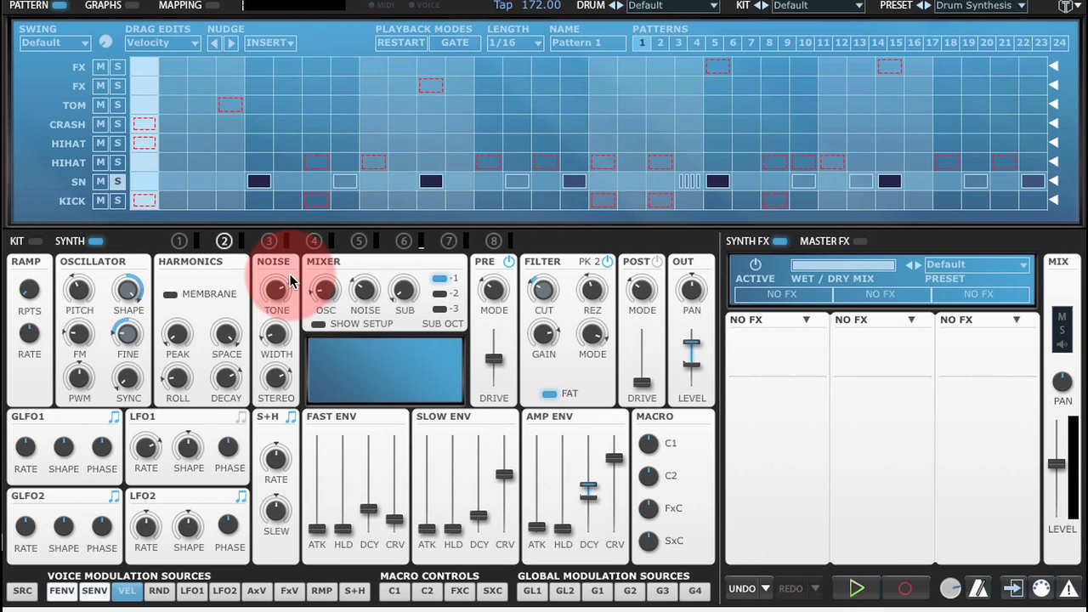
click(258, 183)
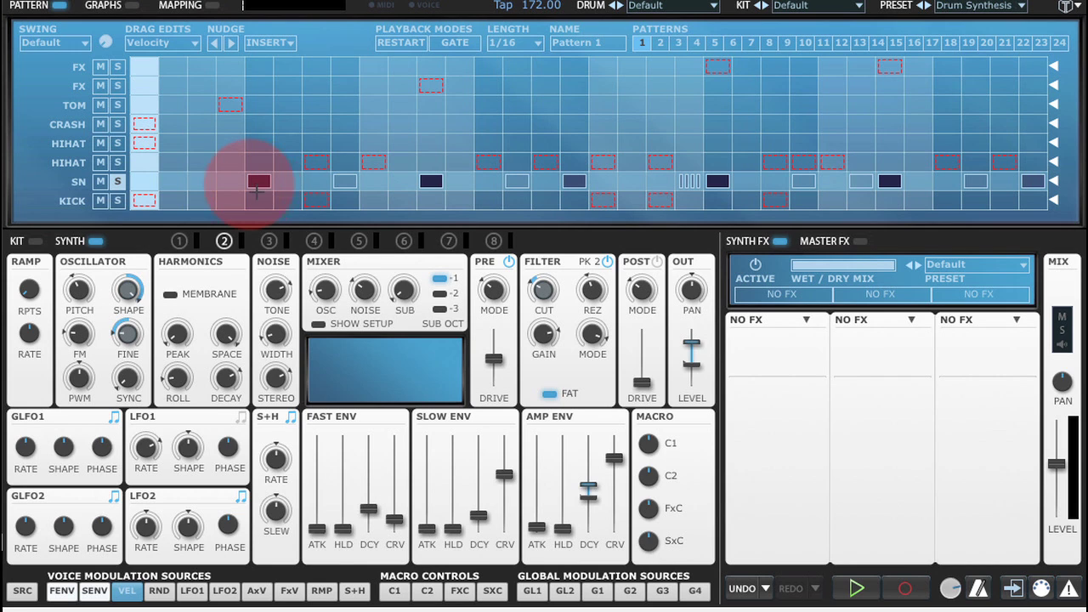
Park all SN notes in the HIHAT row and initialise drum voice 2 to a blank sound
drag(231, 176, 1032, 179)
drag(258, 181, 260, 144)
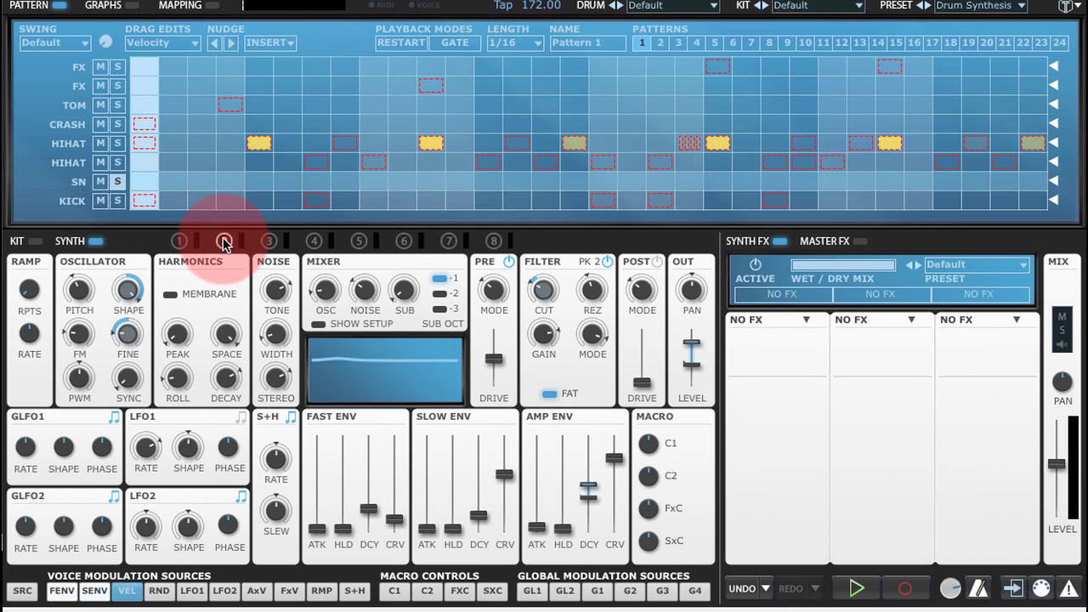
right_click(224, 238)
click(236, 330)
Move the parked notes back into the SNARE row and audition the blank snare
click(259, 143)
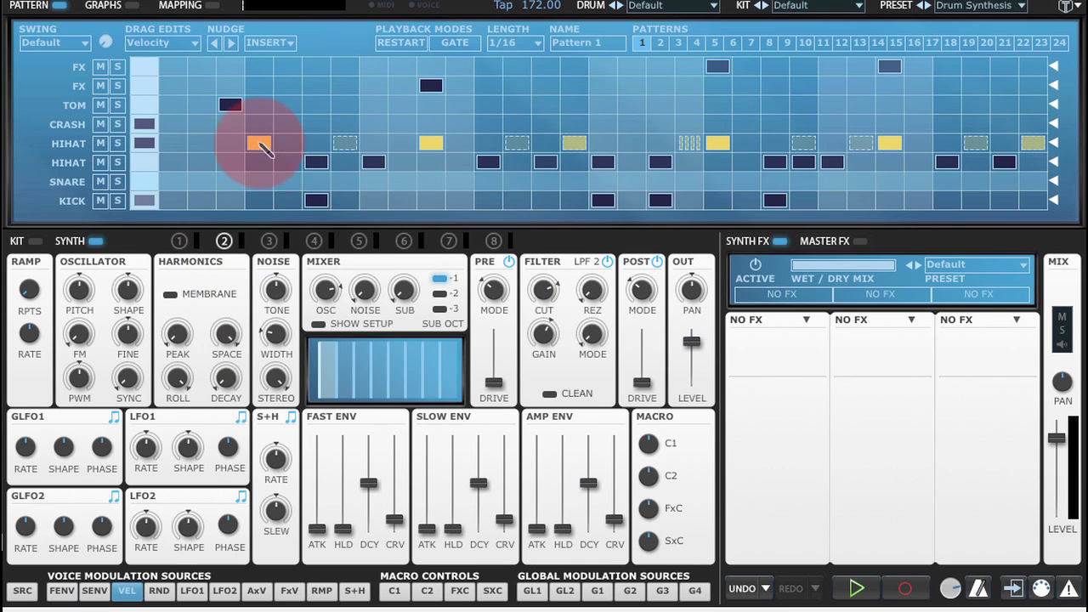
drag(260, 147, 263, 184)
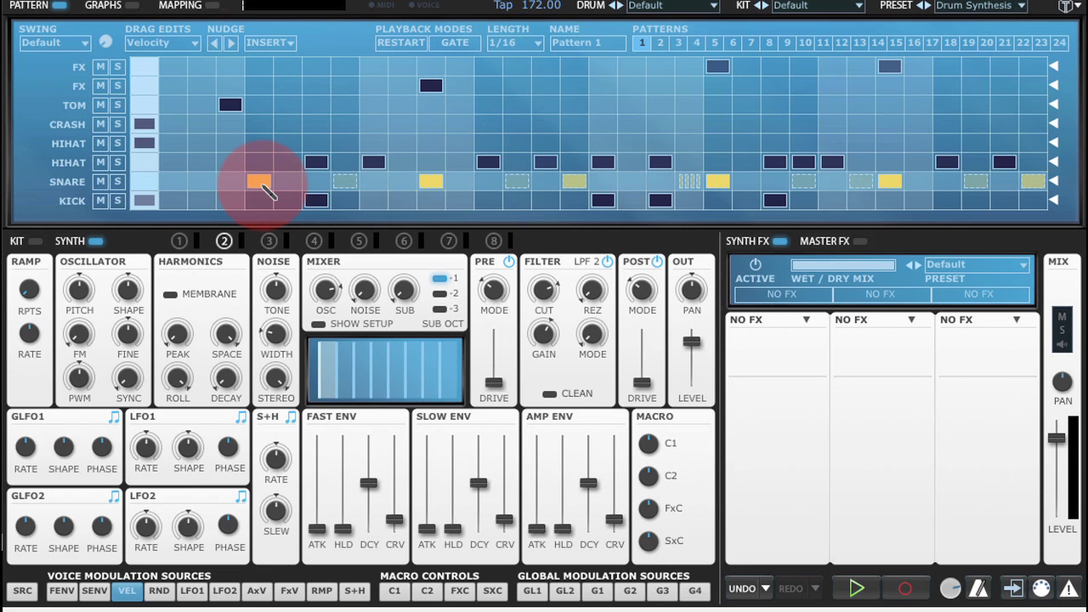
click(857, 588)
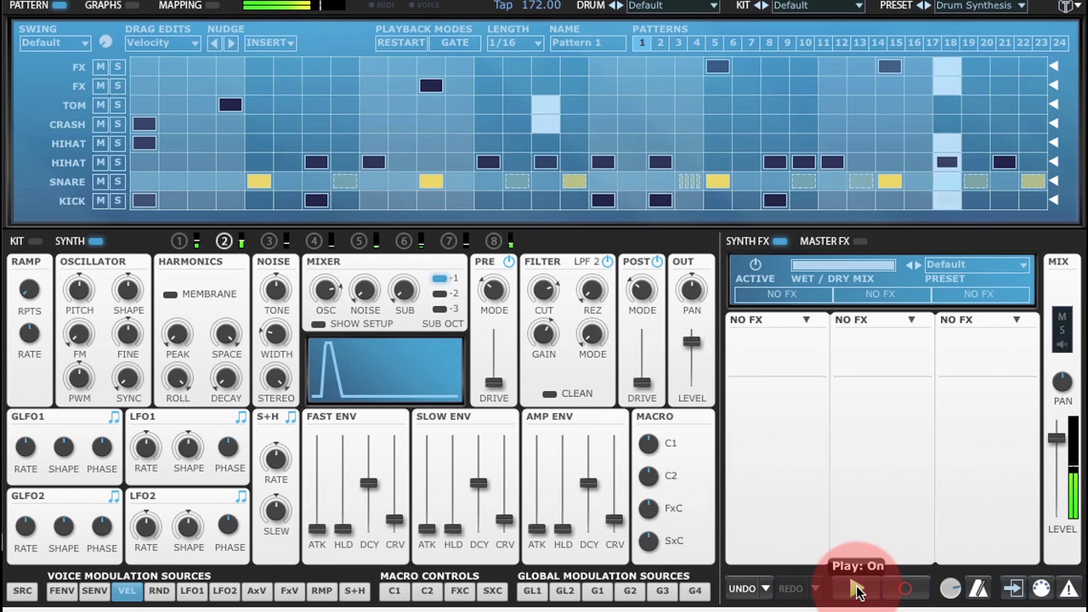
click(857, 589)
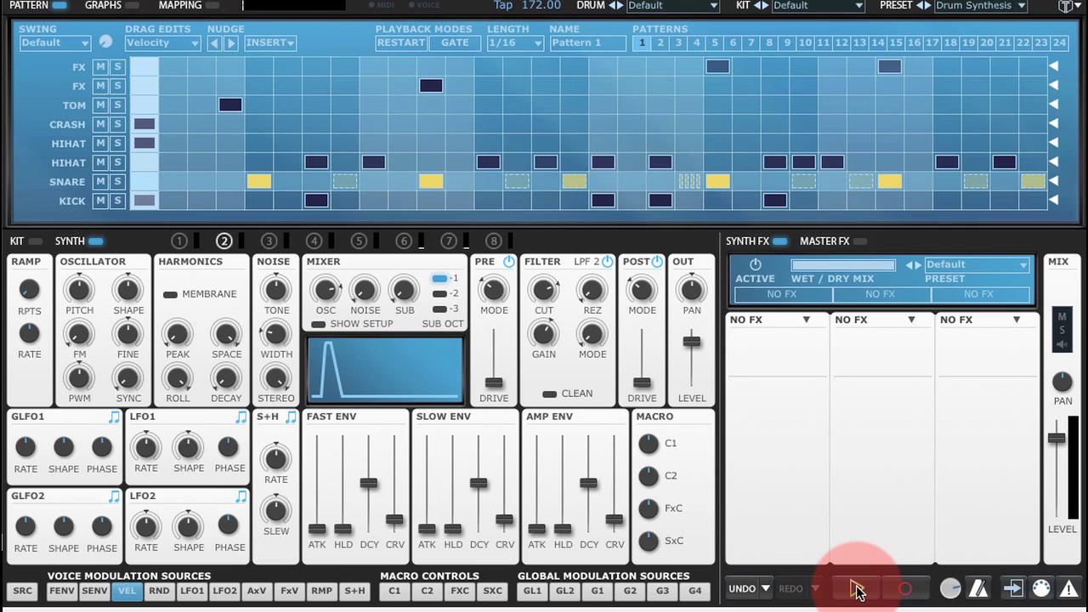
Shorten the amp decay, set the amp curve to 74%, and lower oscillator pitch to G 2
drag(590, 486, 617, 456)
click(617, 522)
click(103, 297)
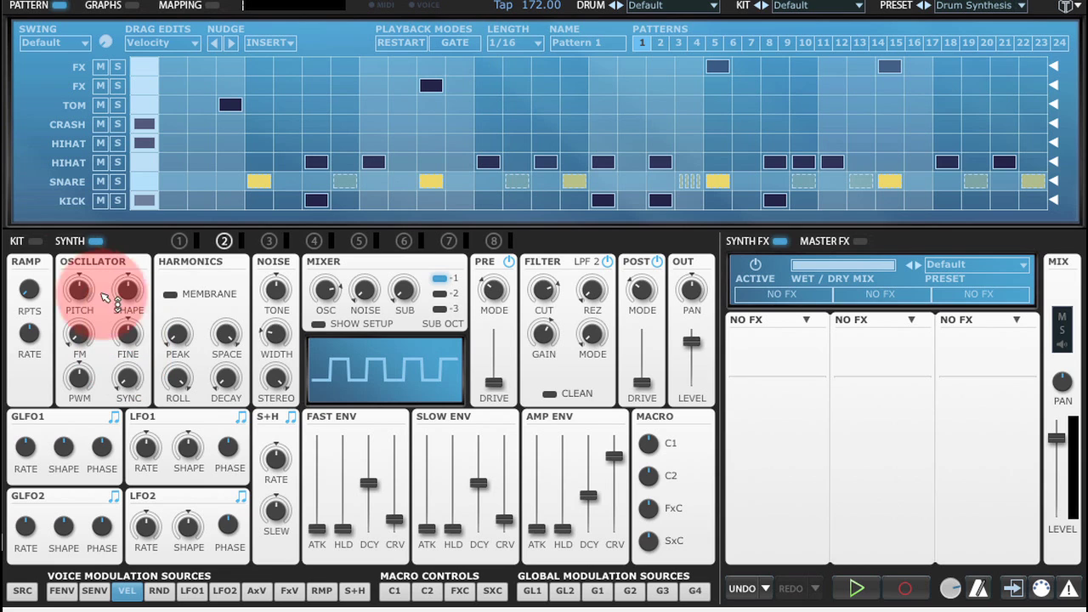
click(82, 290)
drag(82, 290, 143, 184)
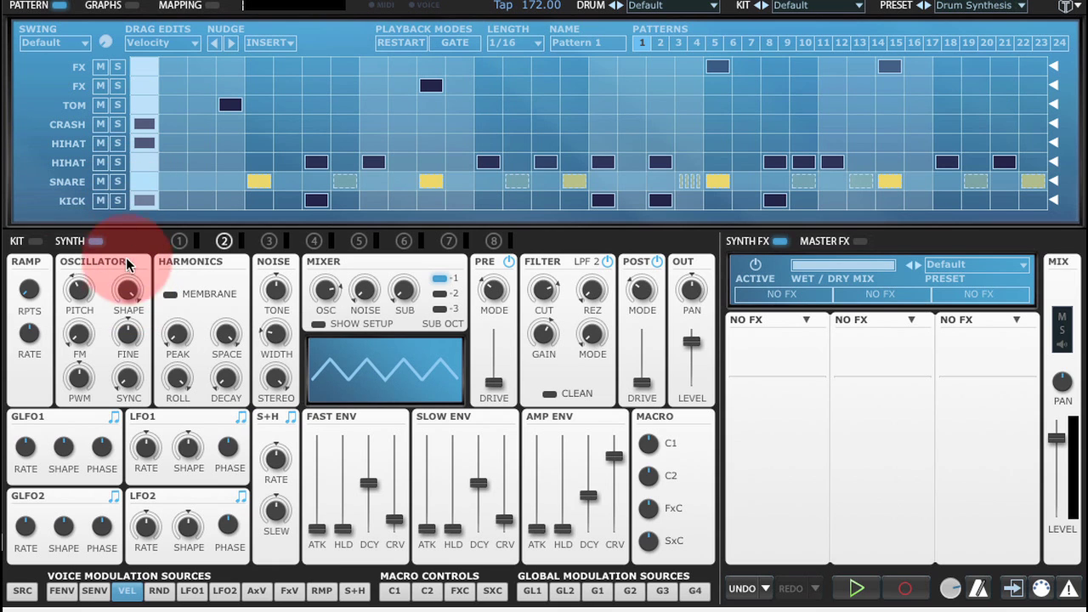
Roll off the upper harmonics to -2.65 dB
click(178, 380)
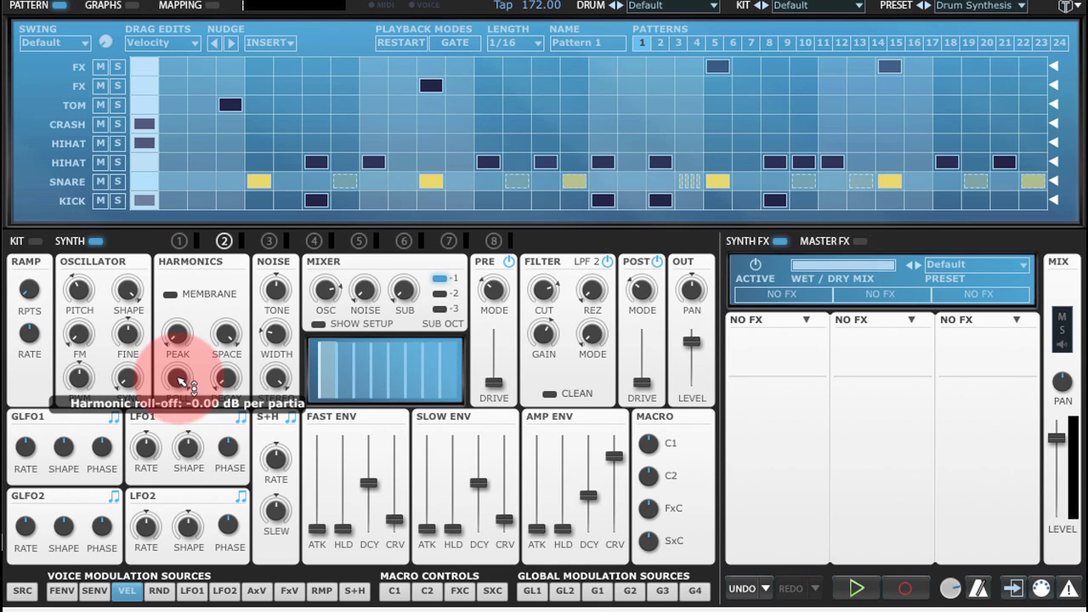
drag(181, 382, 199, 519)
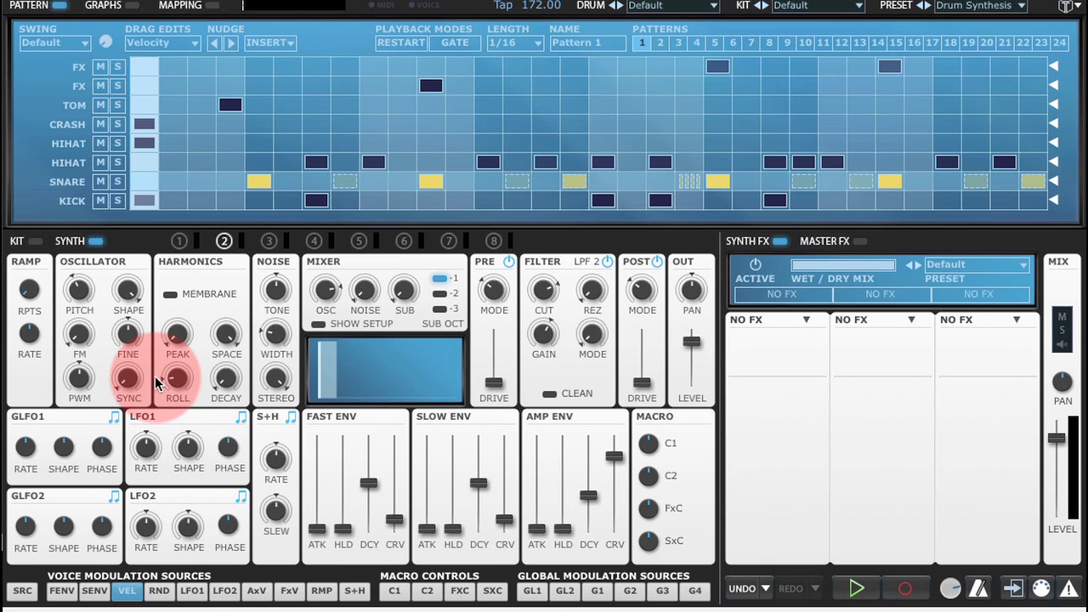
scroll(179, 380, down, 3)
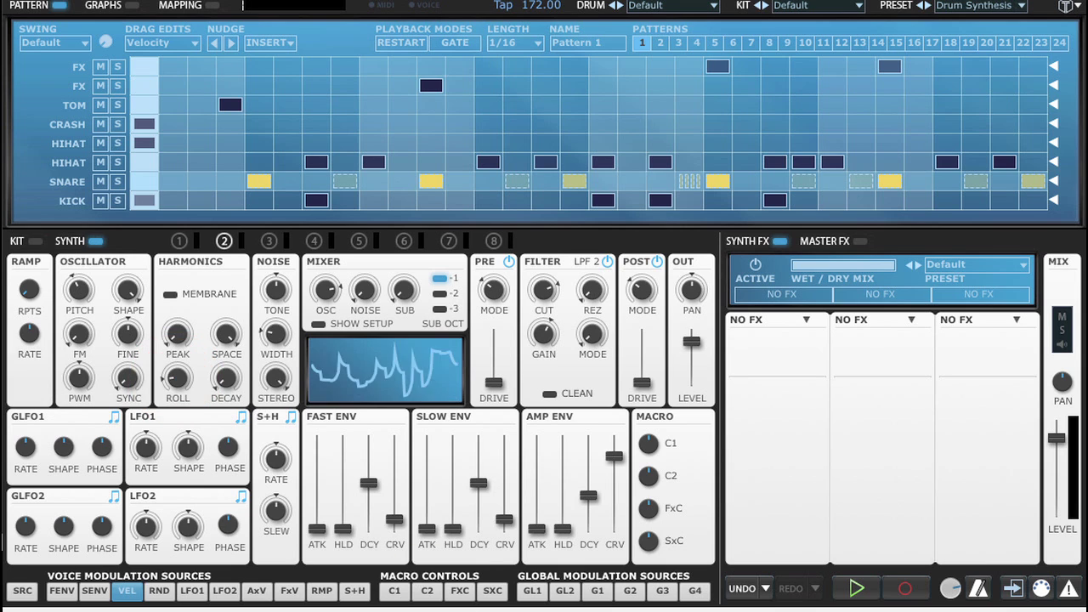
Audition the retuned snare and raise the noise level to -24.50 dB
click(856, 588)
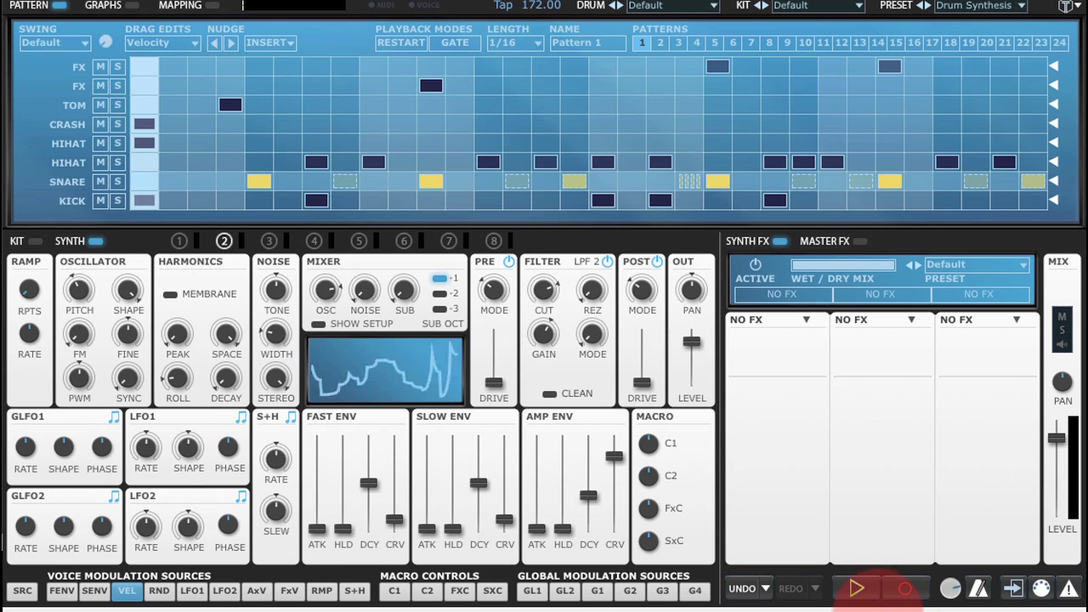
click(861, 599)
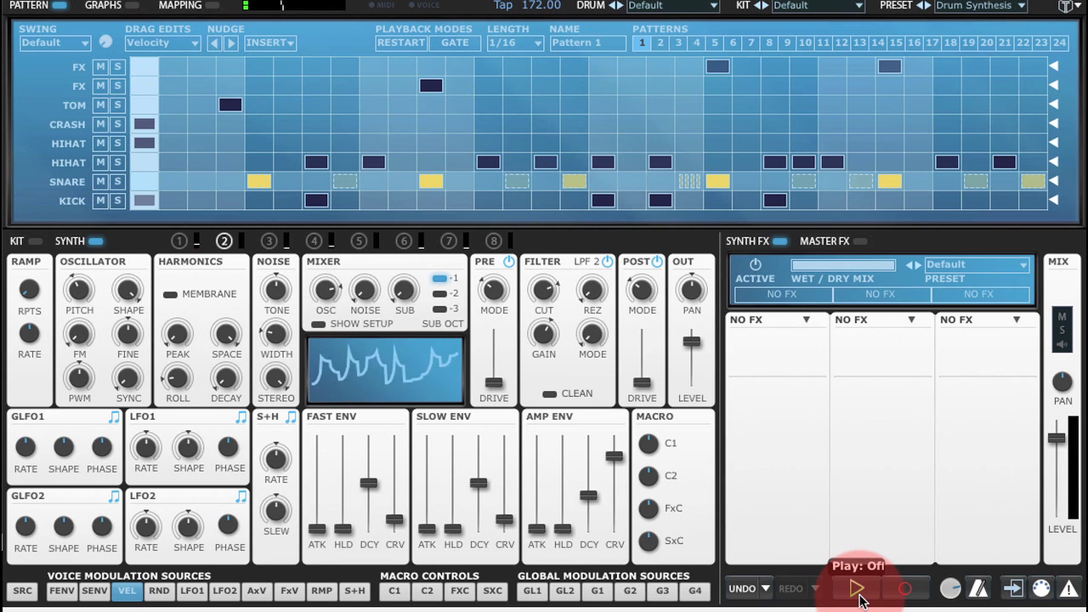
click(861, 599)
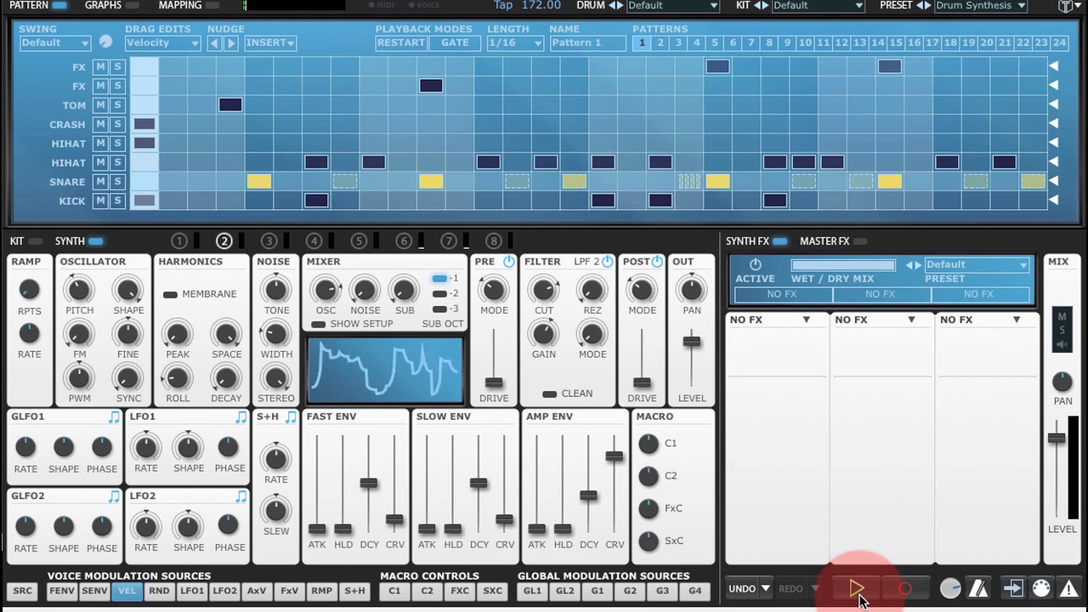
drag(364, 290, 367, 241)
Lower the oscillator mix level, set noise to about -26.7 dB, and raise pre-filter drive to 23.38 dB
drag(325, 290, 348, 423)
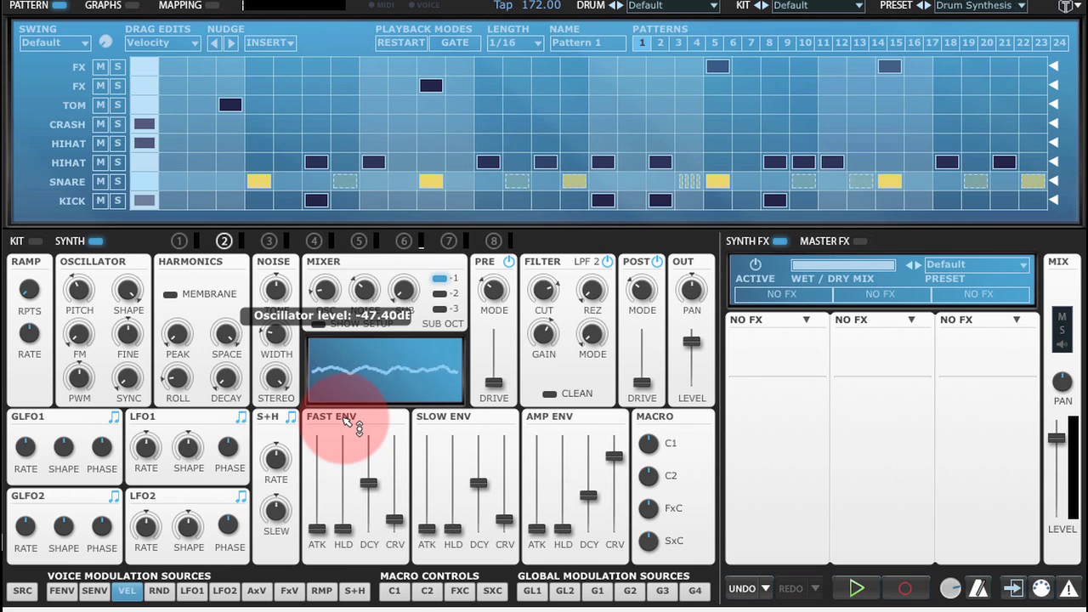
drag(364, 289, 364, 295)
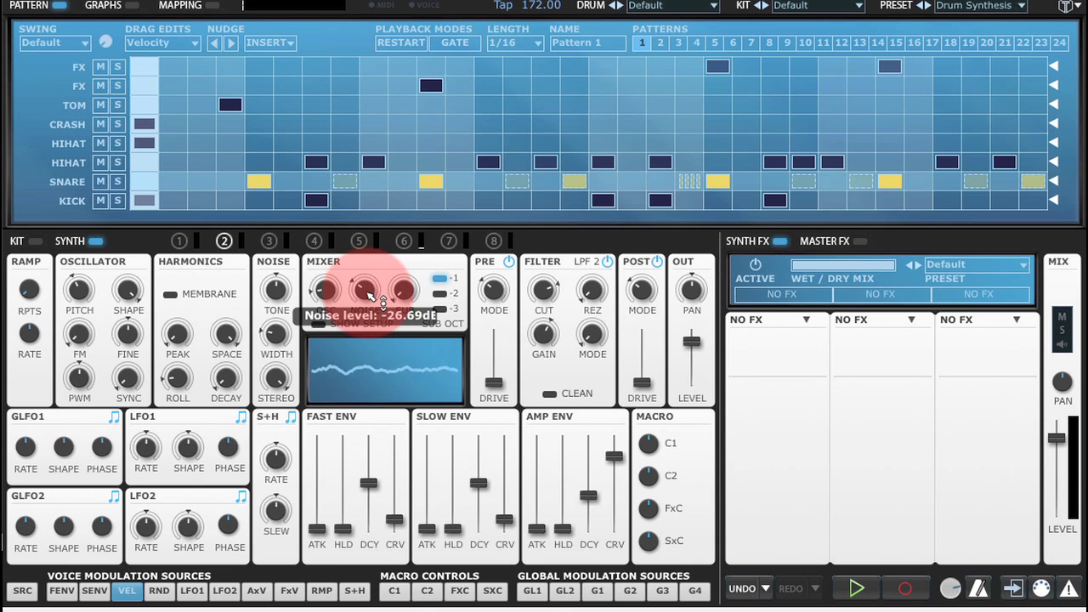
click(498, 384)
drag(509, 377, 504, 355)
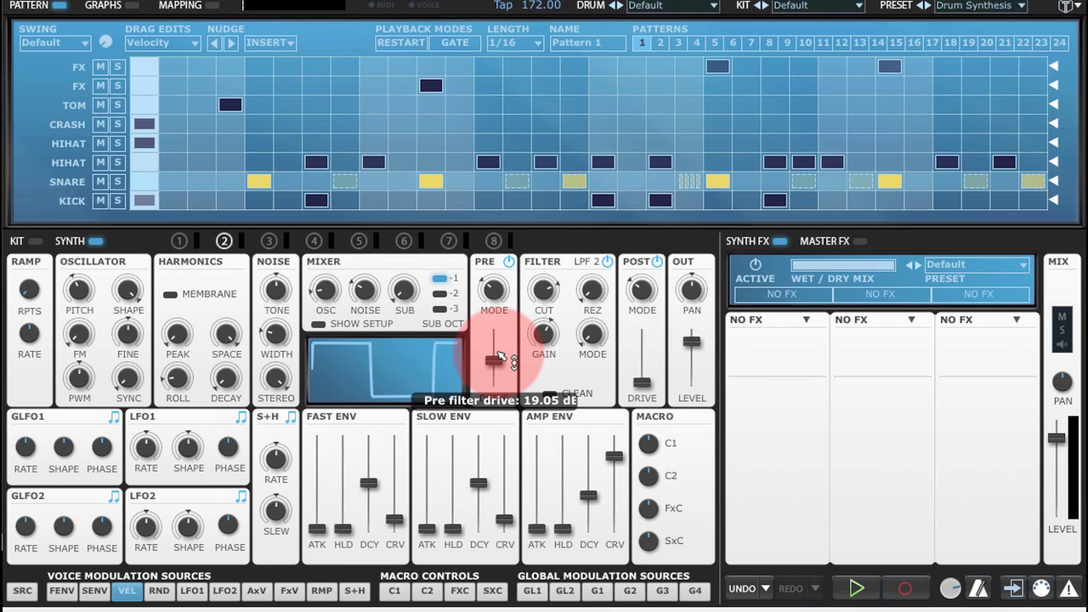
Make the filter fat, change its type, set cutoff 422.10 Hz and resonance 35%, then play
click(555, 396)
drag(590, 332, 590, 170)
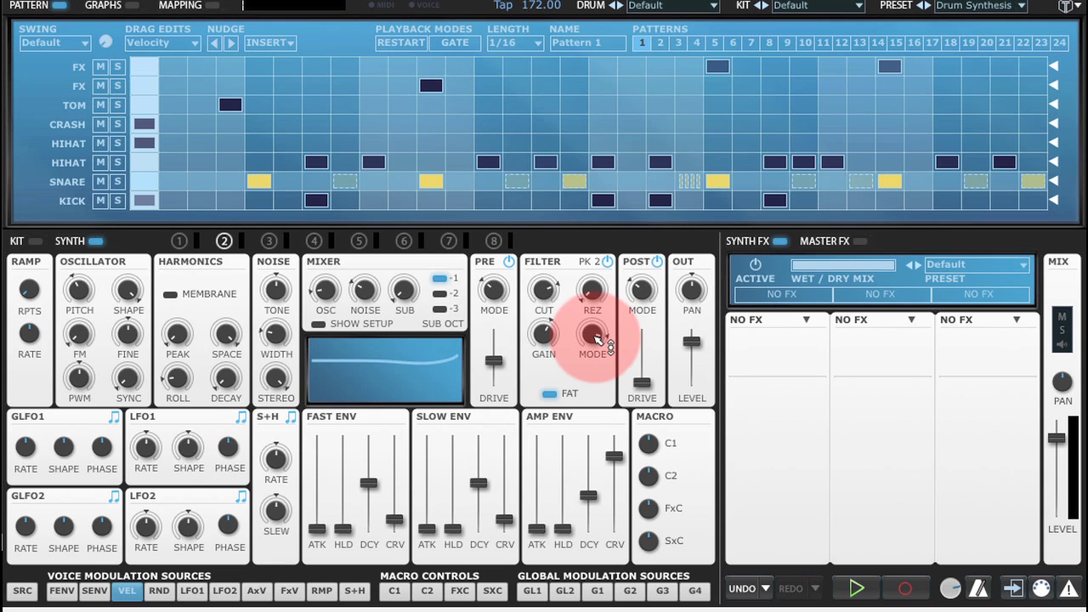
drag(547, 288, 551, 380)
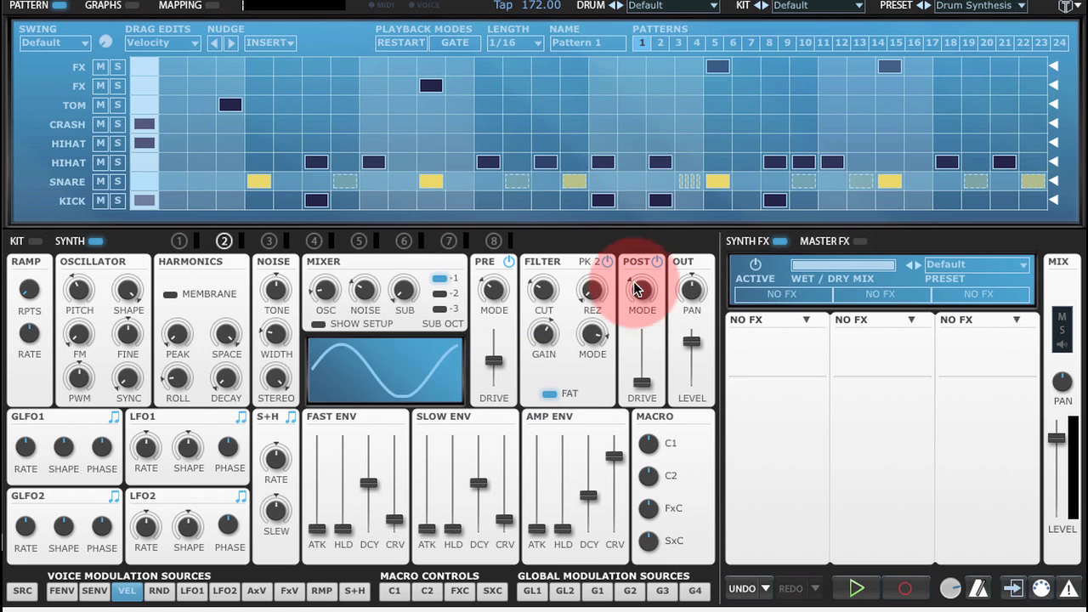
drag(590, 298, 600, 227)
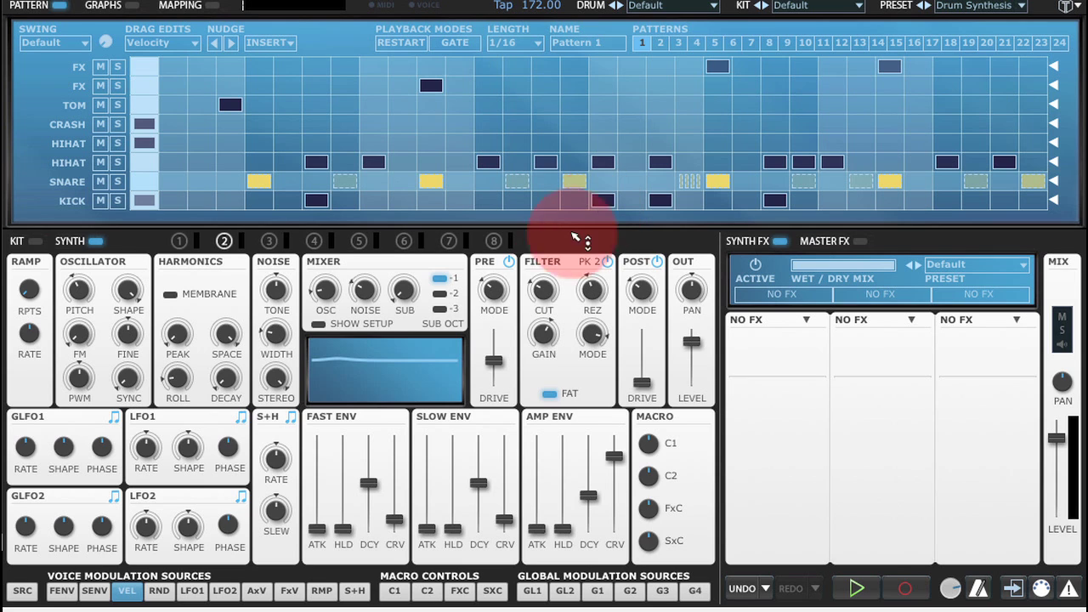
click(857, 589)
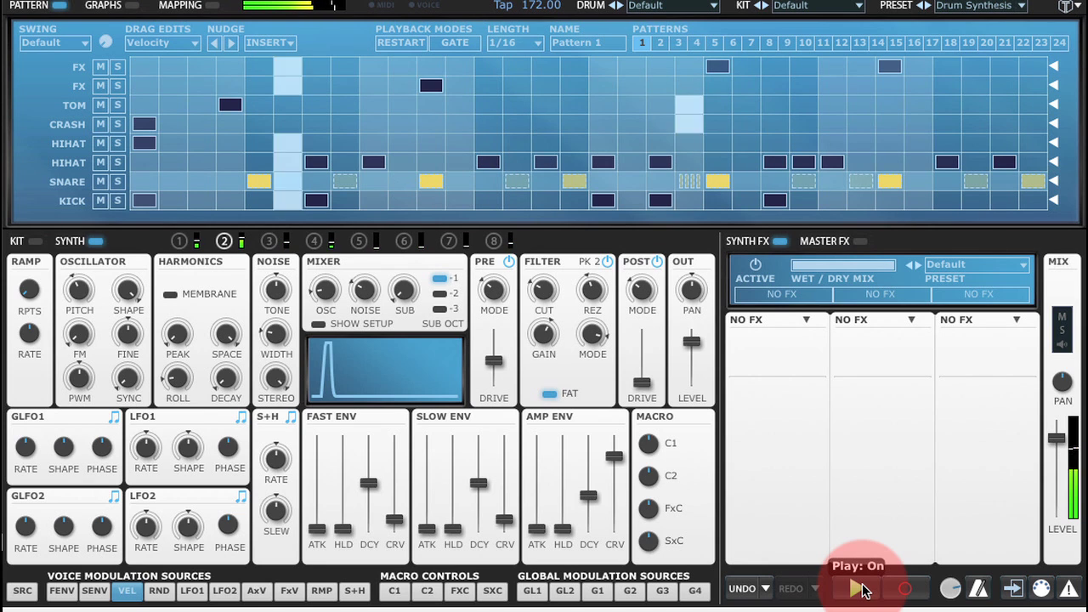
Solo the snare, stop playback, and raise the noise tone to about 3728 Hz
click(119, 185)
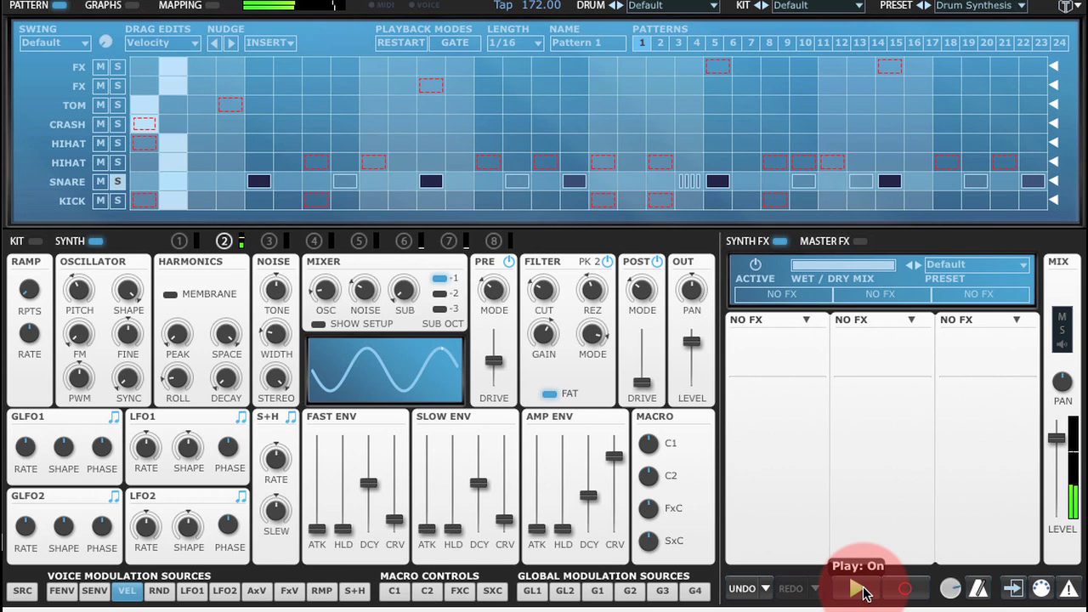
click(857, 589)
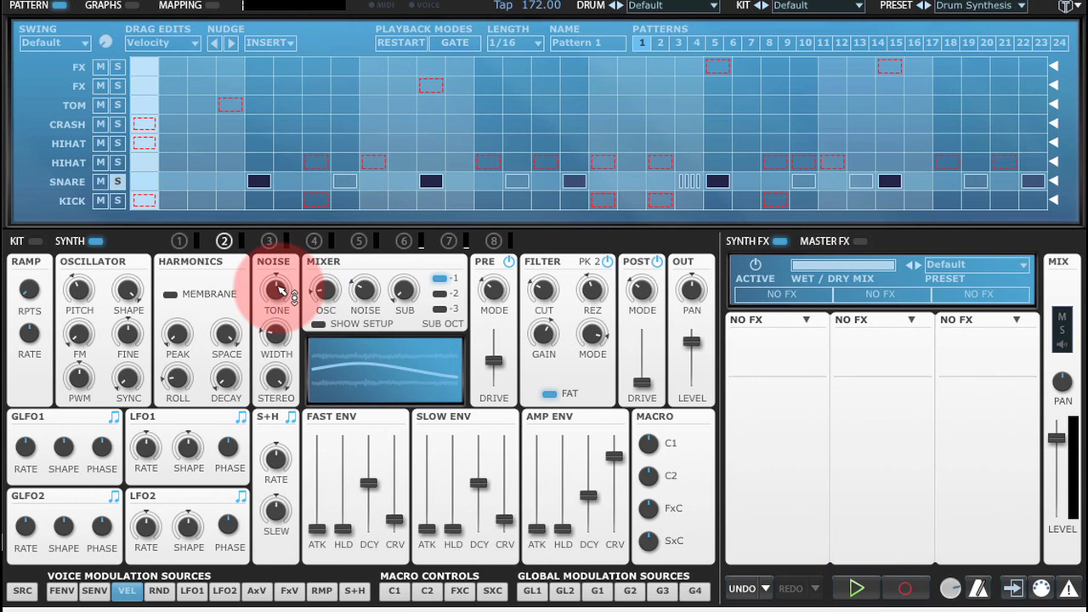
mouse_move(281, 291)
mouse_move(280, 291)
mouse_down()
mouse_move(285, 267)
mouse_move(275, 281)
mouse_up()
Set the noise stereo width to 74% and select the fast envelope as modulation source
click(283, 343)
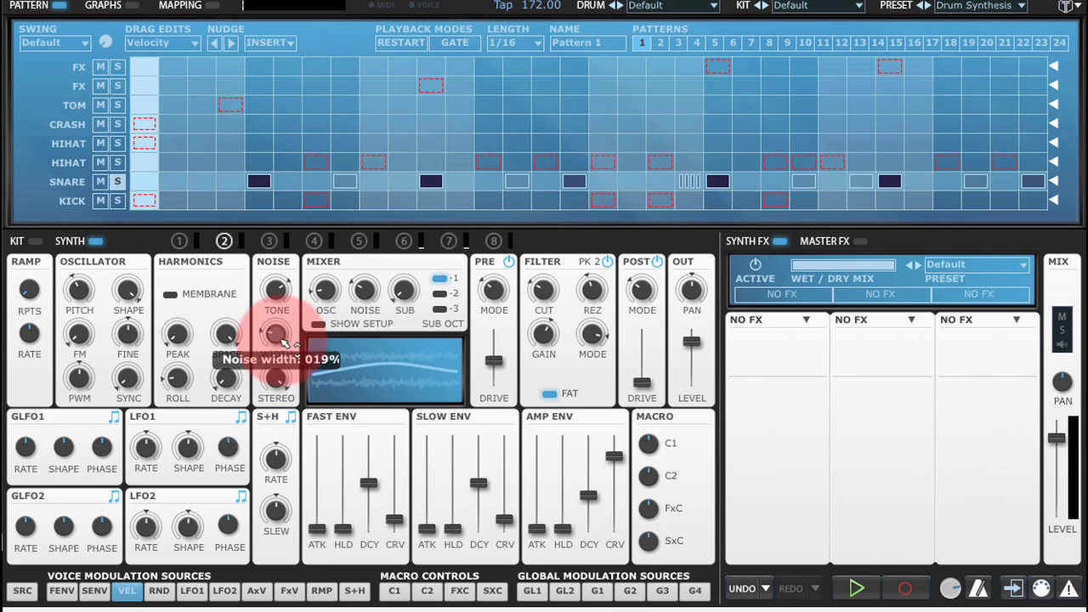
mouse_move(281, 380)
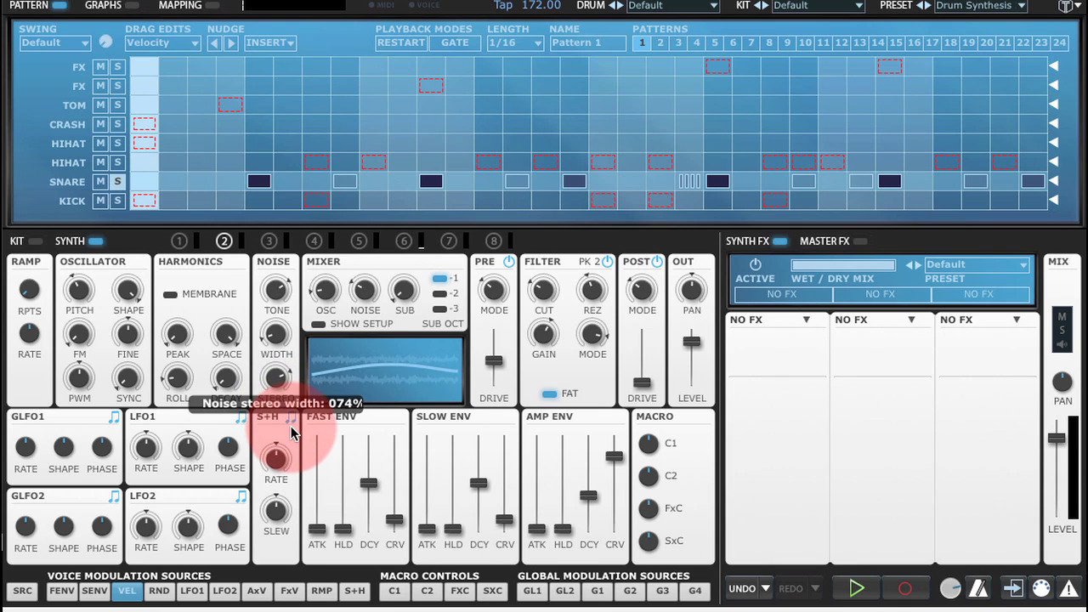
mouse_move(281, 291)
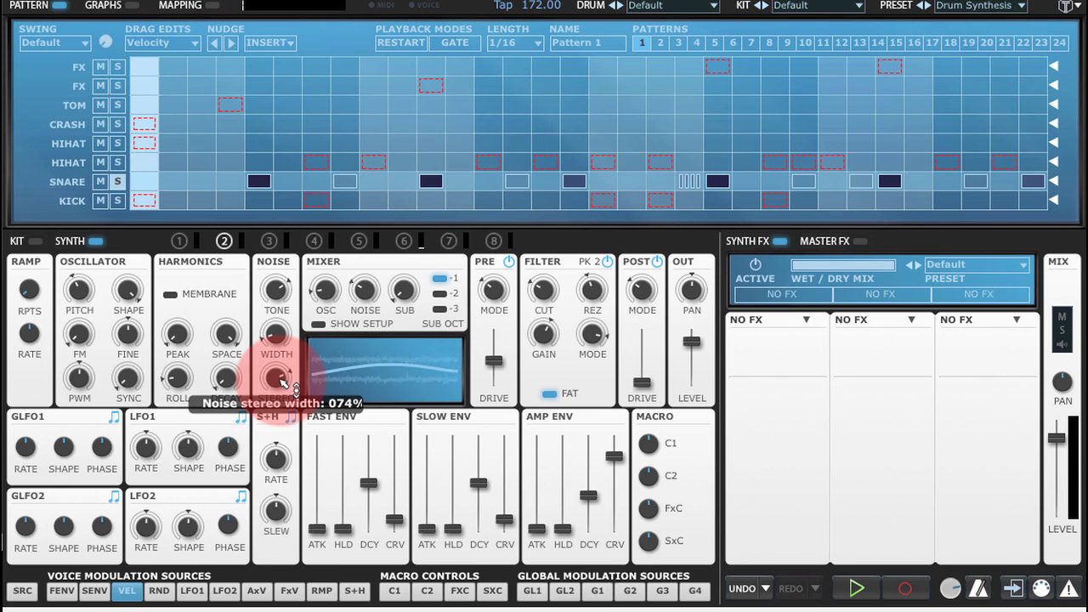
click(61, 600)
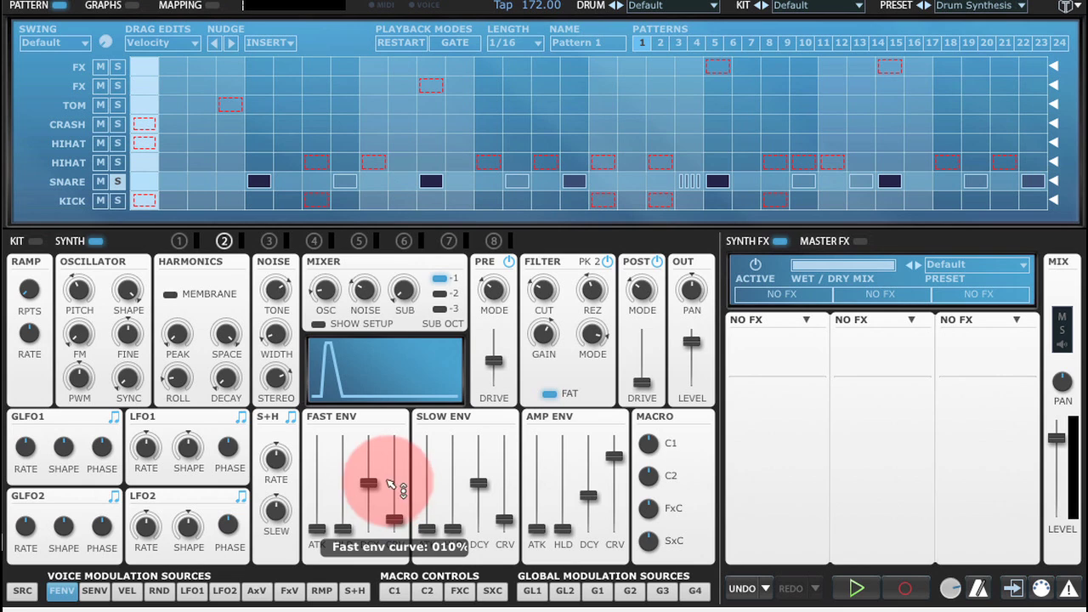
Shorten the fast envelope decay and route it to oscillator pitch and pre-filter drive (~44.05 dB)
drag(372, 484, 372, 499)
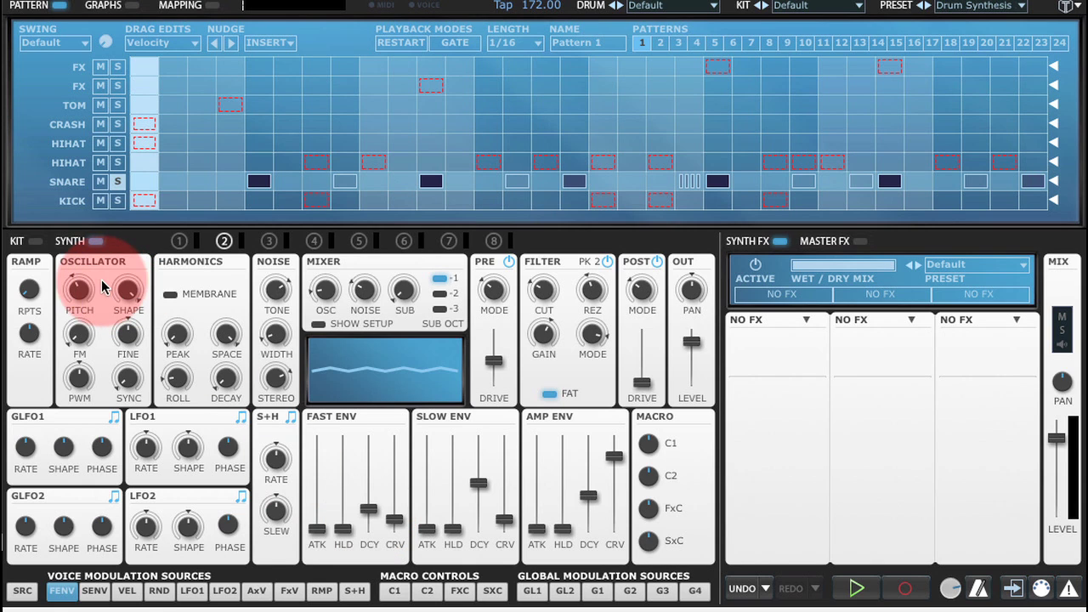
drag(96, 289, 99, 245)
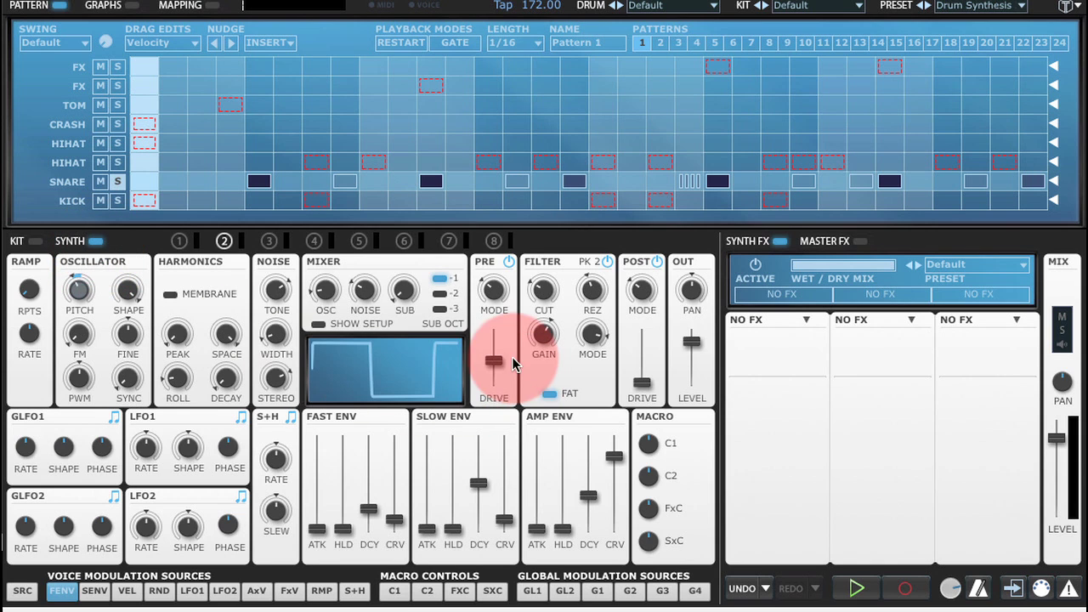
drag(500, 348, 502, 323)
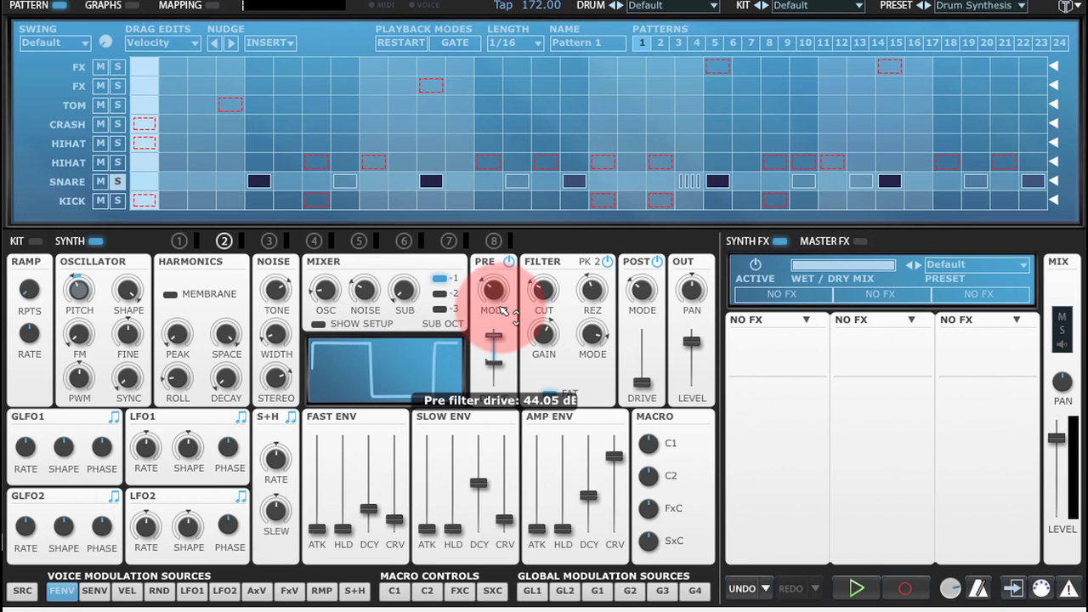
drag(503, 311, 500, 317)
Boost the fast envelope's modulation amount on filter gain
click(556, 342)
drag(561, 338, 561, 298)
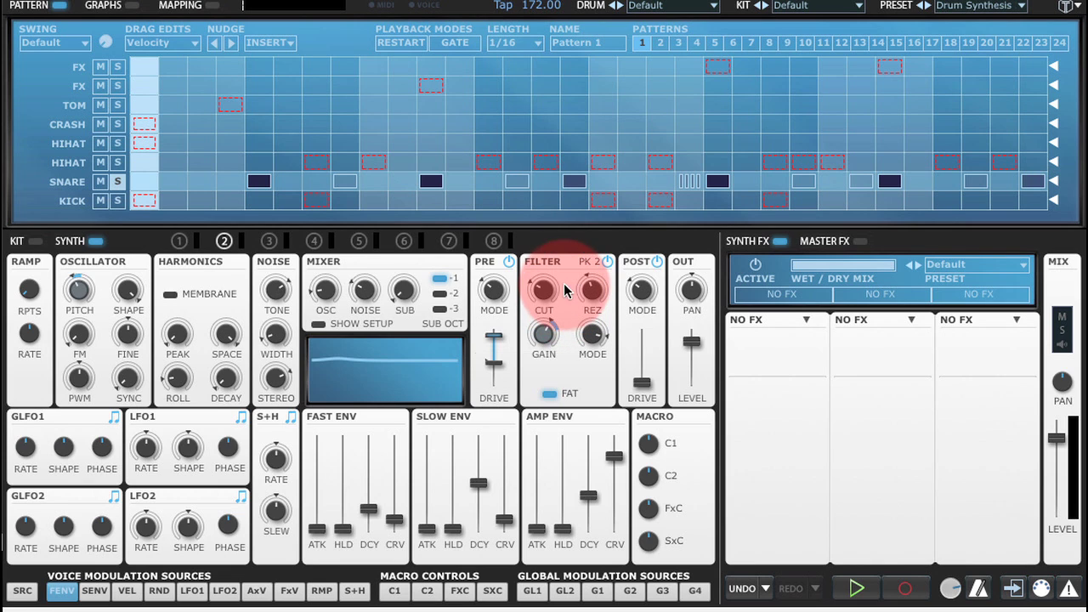
click(557, 332)
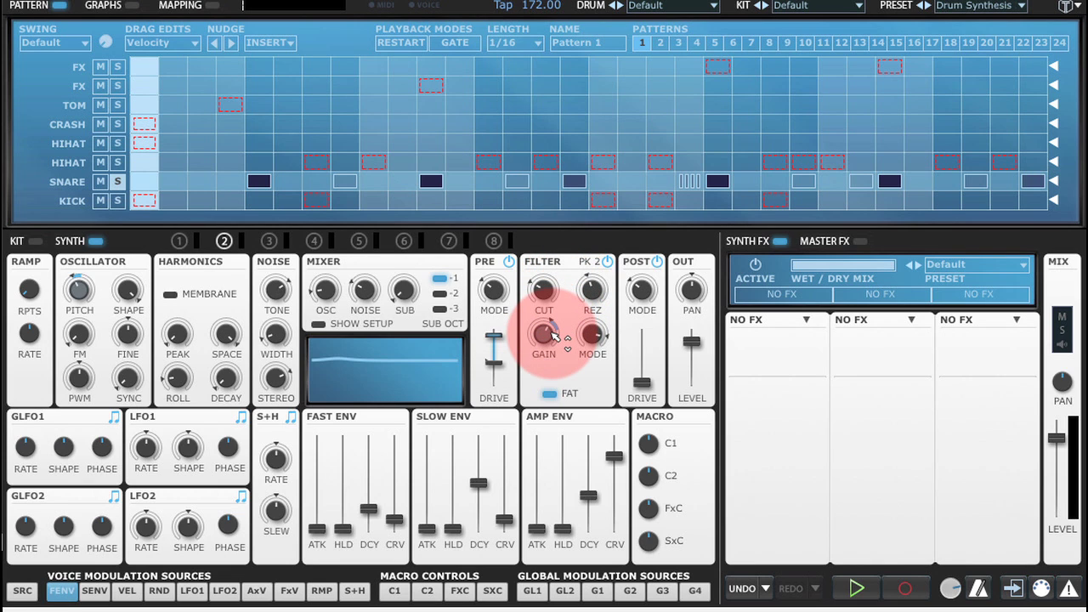
Refine the fast-envelope amounts on filter gain and Op-amp pre-filter drive
mouse_move(551, 336)
mouse_down()
mouse_move(498, 250)
mouse_move(542, 328)
mouse_up()
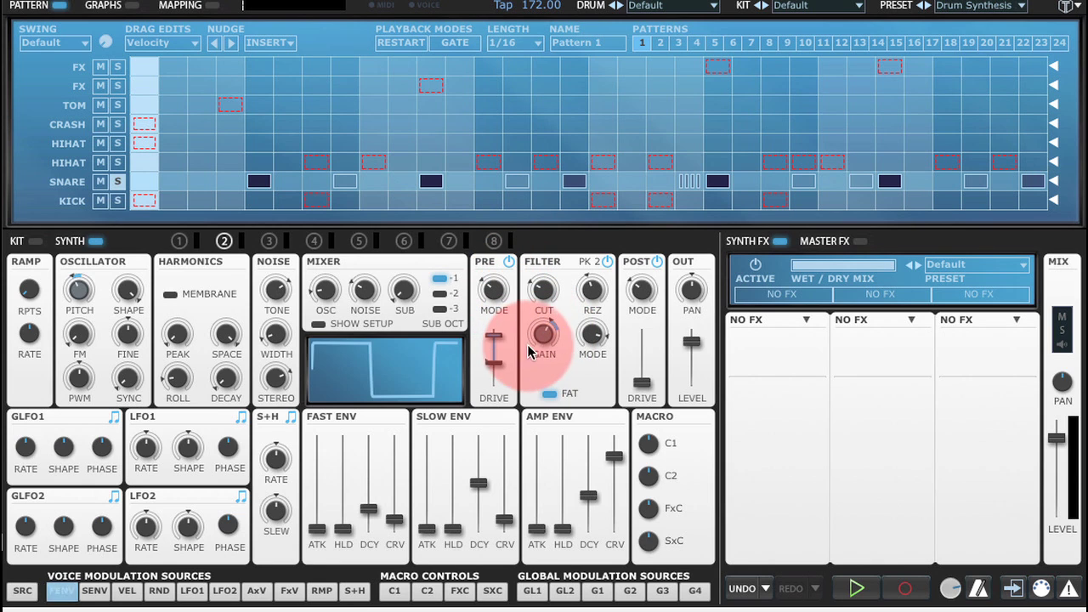
click(643, 379)
click(494, 290)
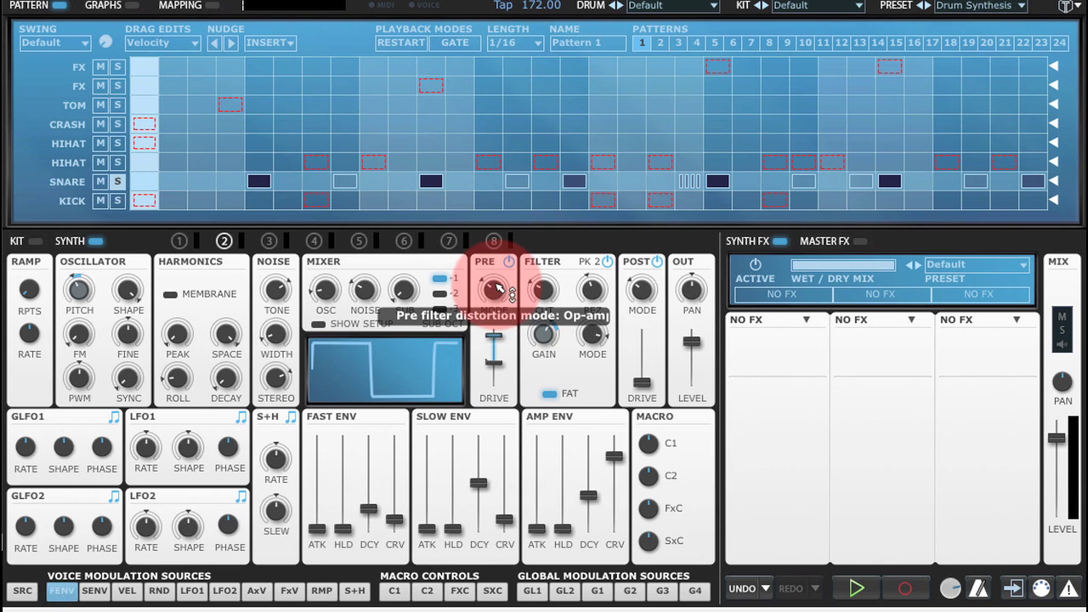
drag(544, 333, 493, 361)
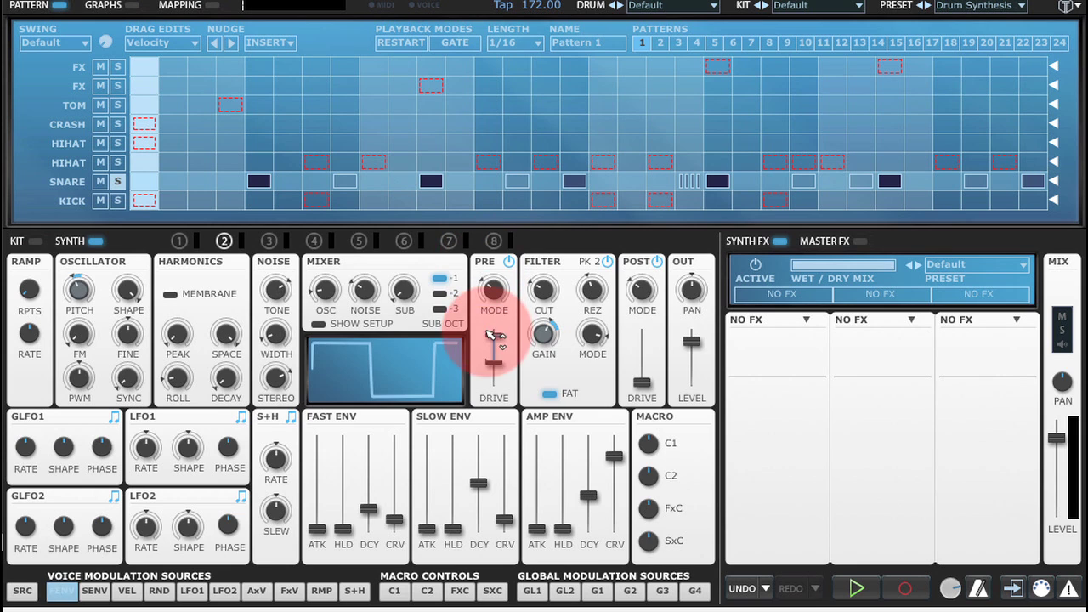
drag(544, 334, 595, 391)
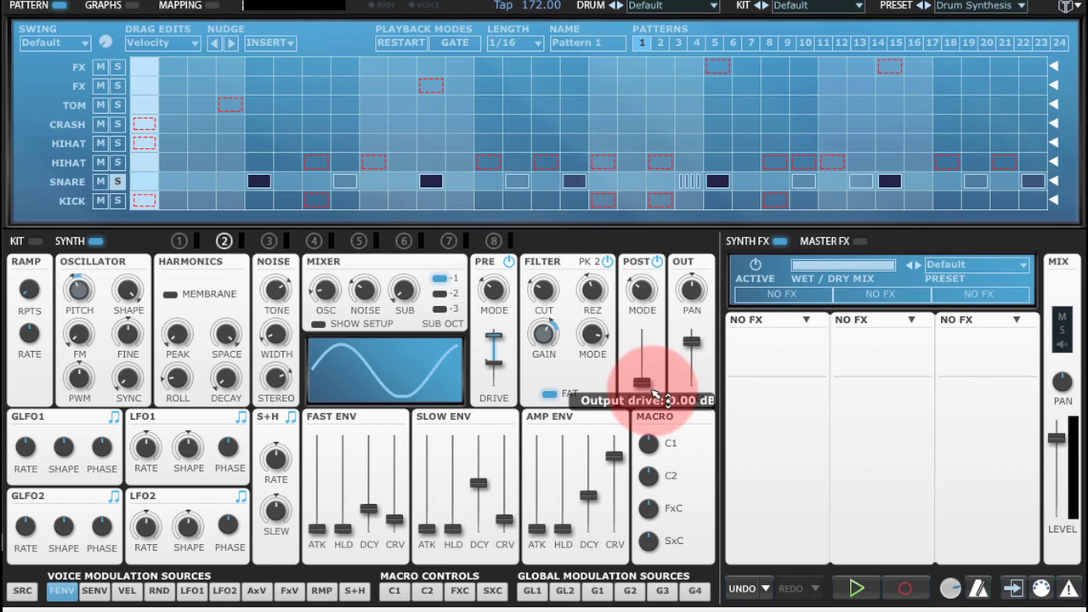
Bypass the post-filter distortion, leaving output drive at 0.00 dB, and select the slow envelope
click(658, 262)
click(644, 386)
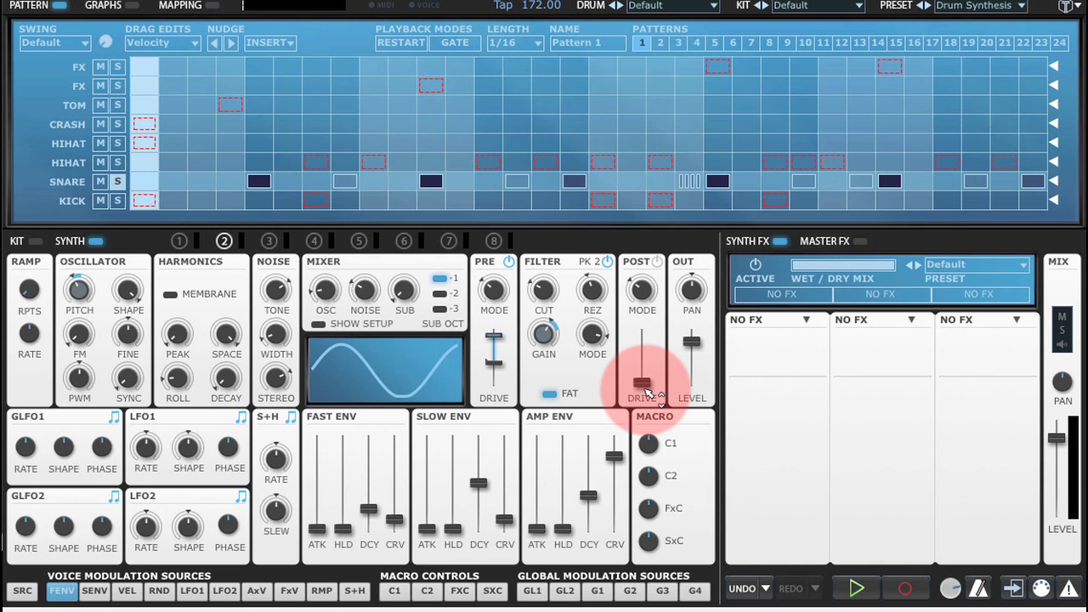
click(96, 591)
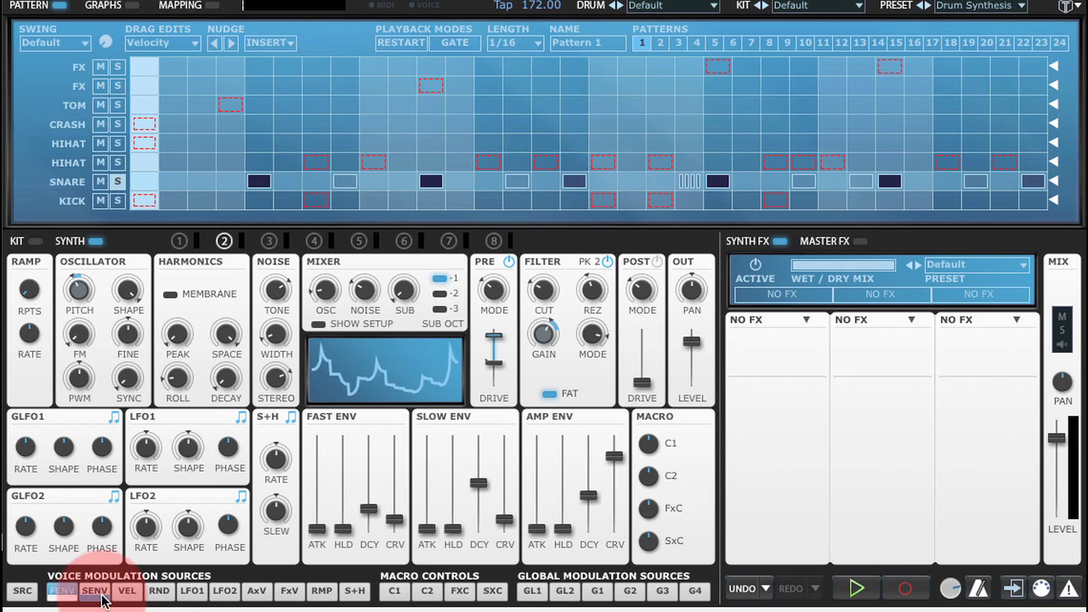
Give the slow envelope a very short decay and reshape its curve
drag(478, 483, 485, 504)
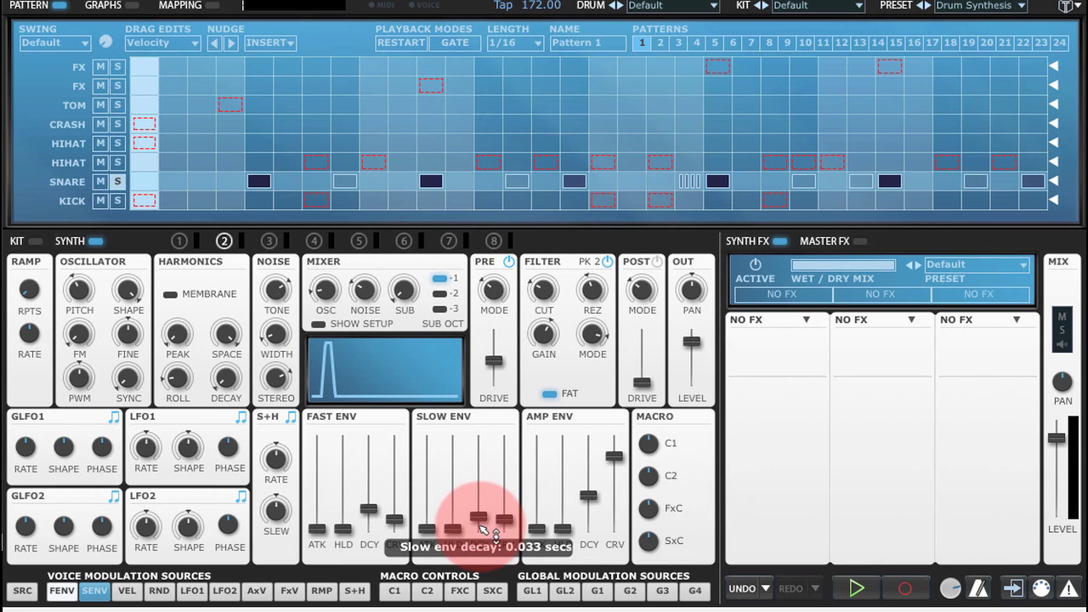
drag(483, 529, 505, 473)
click(353, 274)
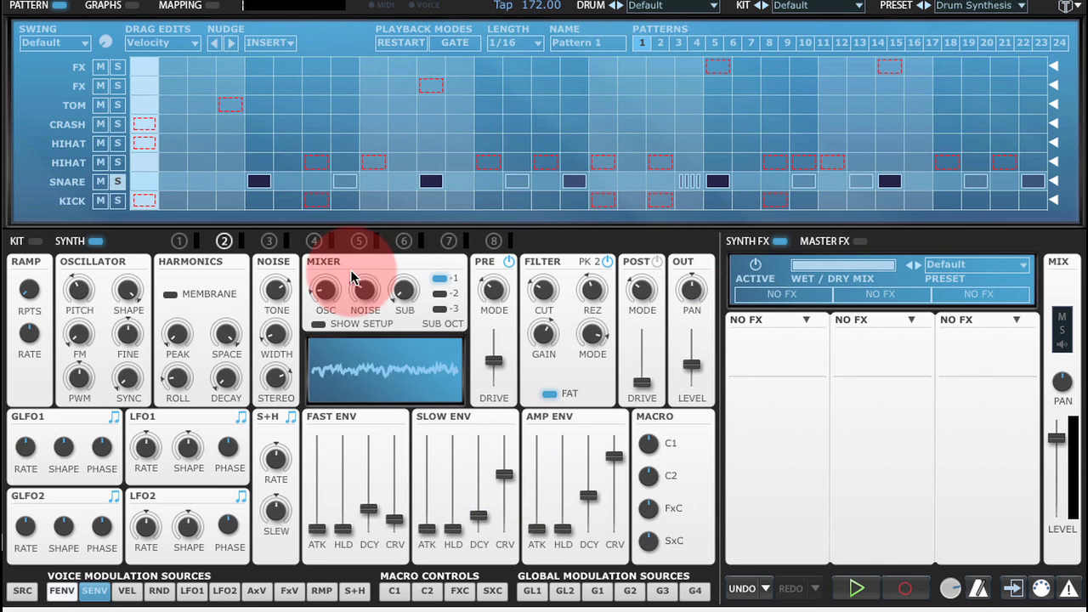
Use the slow envelope to raise the oscillator level and lower the noise level, then audition
drag(344, 283, 343, 202)
click(338, 273)
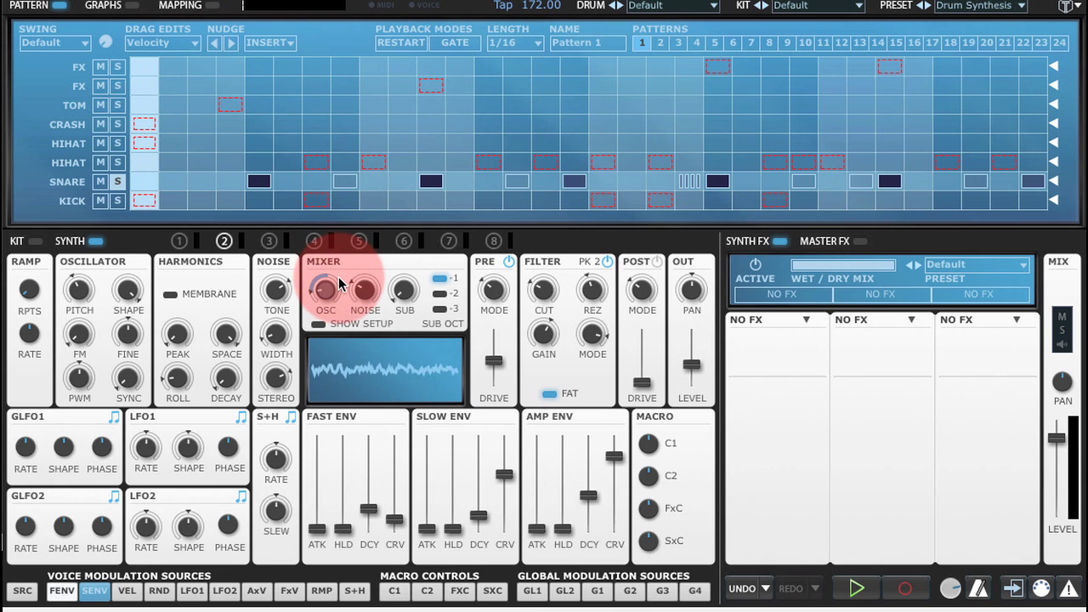
drag(366, 288, 381, 294)
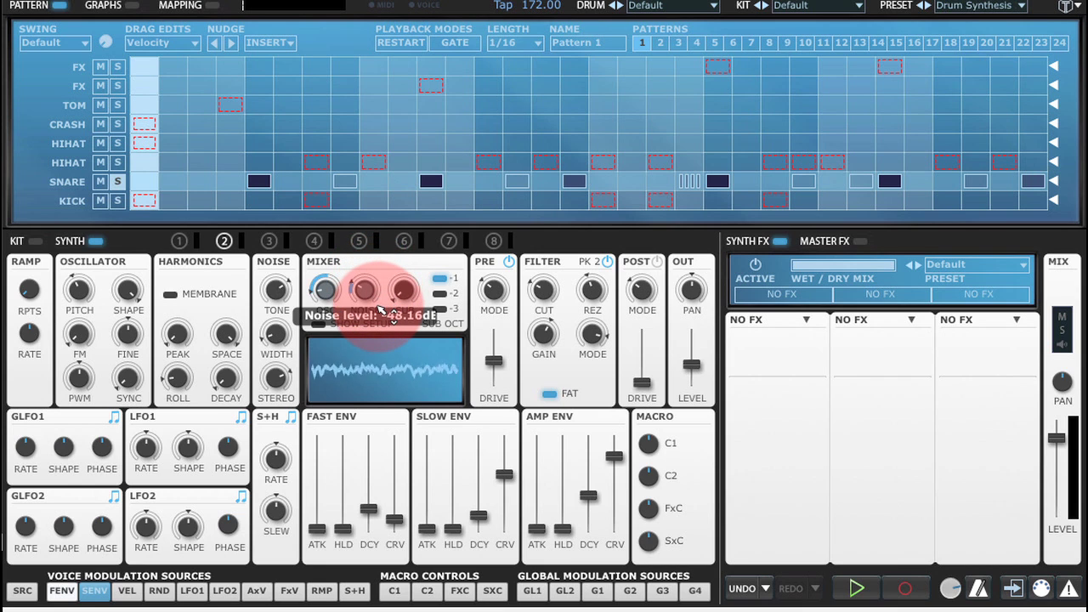
drag(379, 310, 379, 312)
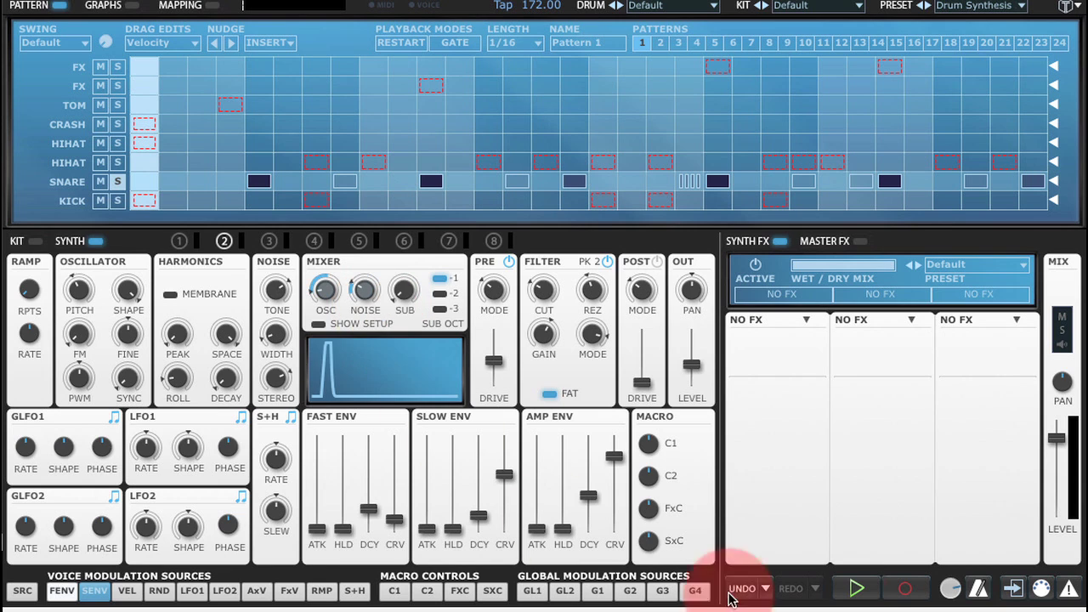
click(856, 588)
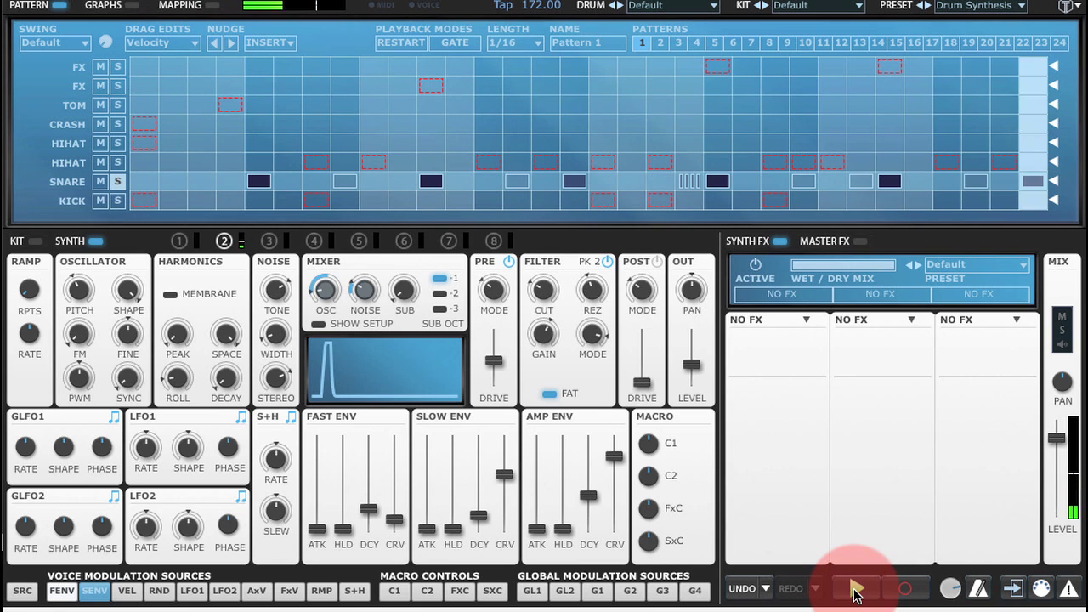
click(857, 590)
With velocity as source, raise output level to about -6.8 dB and lower the filter cutoff
click(129, 593)
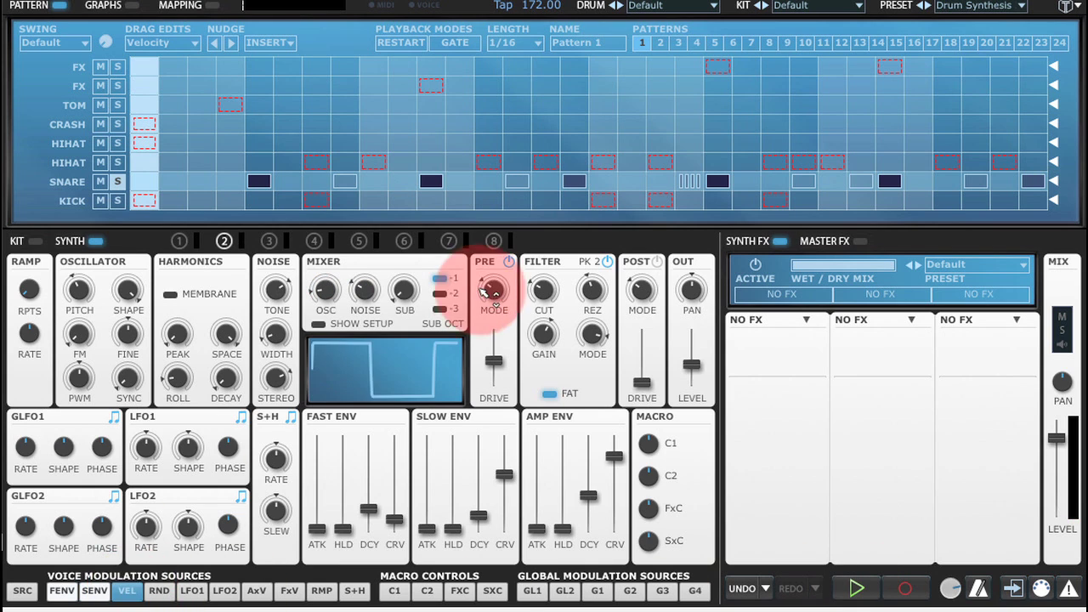
drag(693, 346, 698, 323)
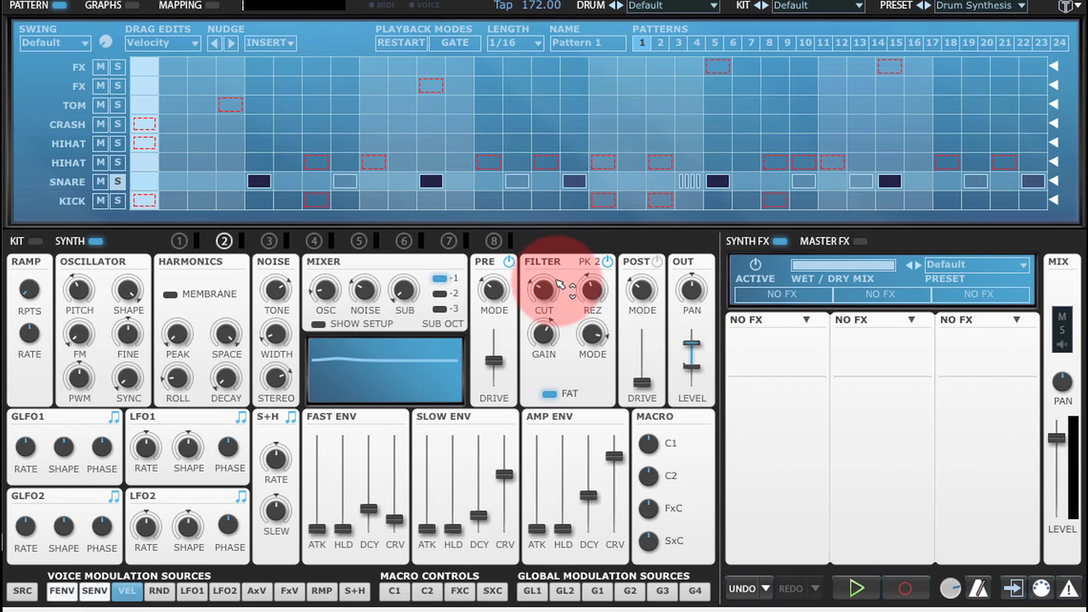
drag(557, 282, 562, 268)
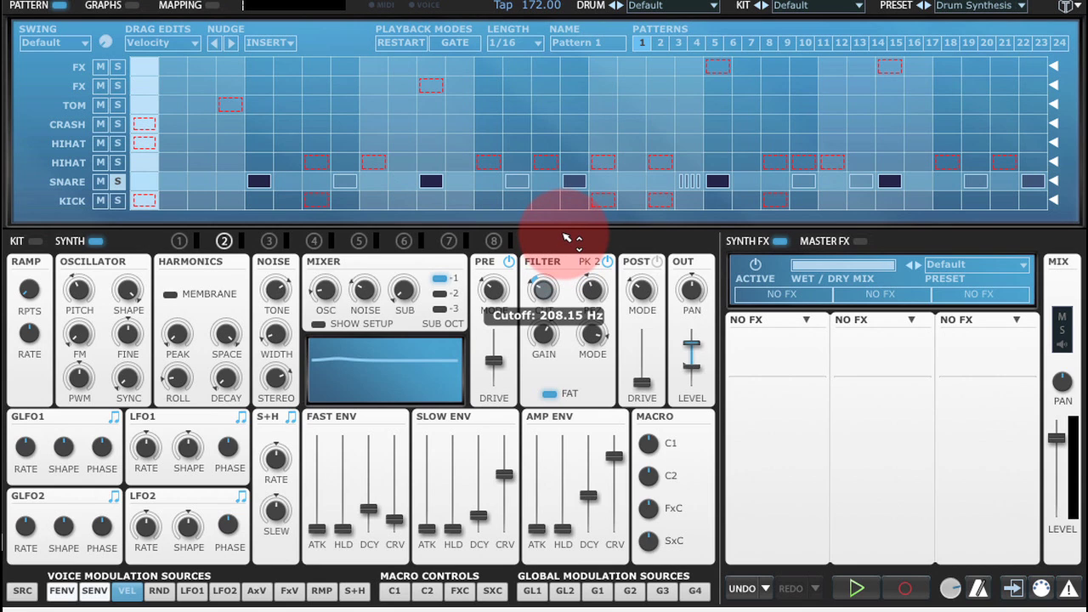
drag(565, 241, 541, 340)
Lengthen amp decay to about 1.8 s, detune the oscillator -42 cents, and play the pattern
drag(588, 495, 594, 478)
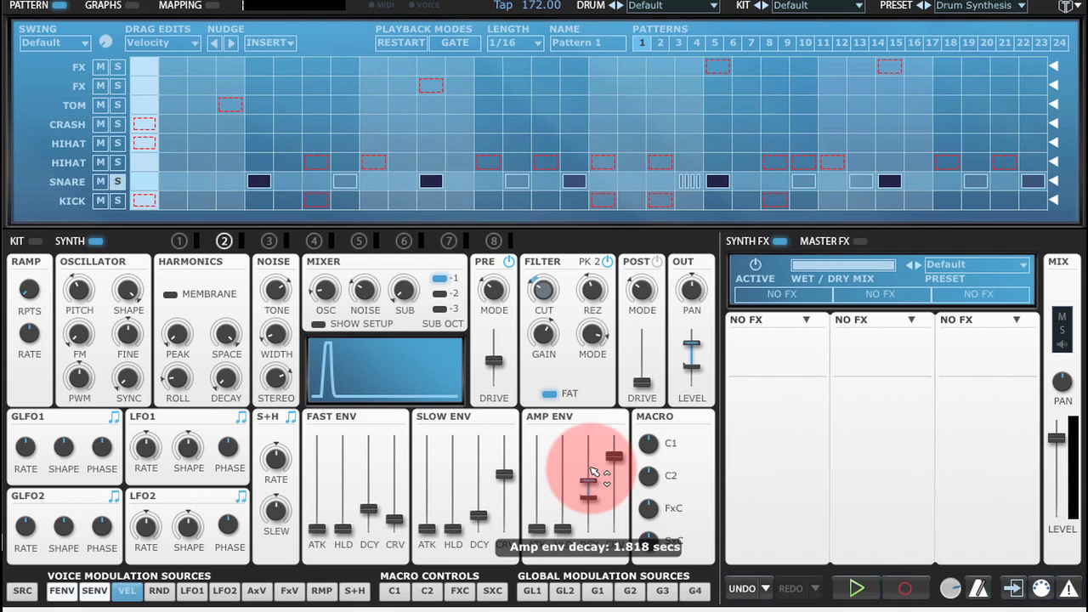
mouse_move(128, 334)
mouse_down()
mouse_move(138, 383)
mouse_move(150, 255)
mouse_move(135, 284)
mouse_move(138, 337)
mouse_up()
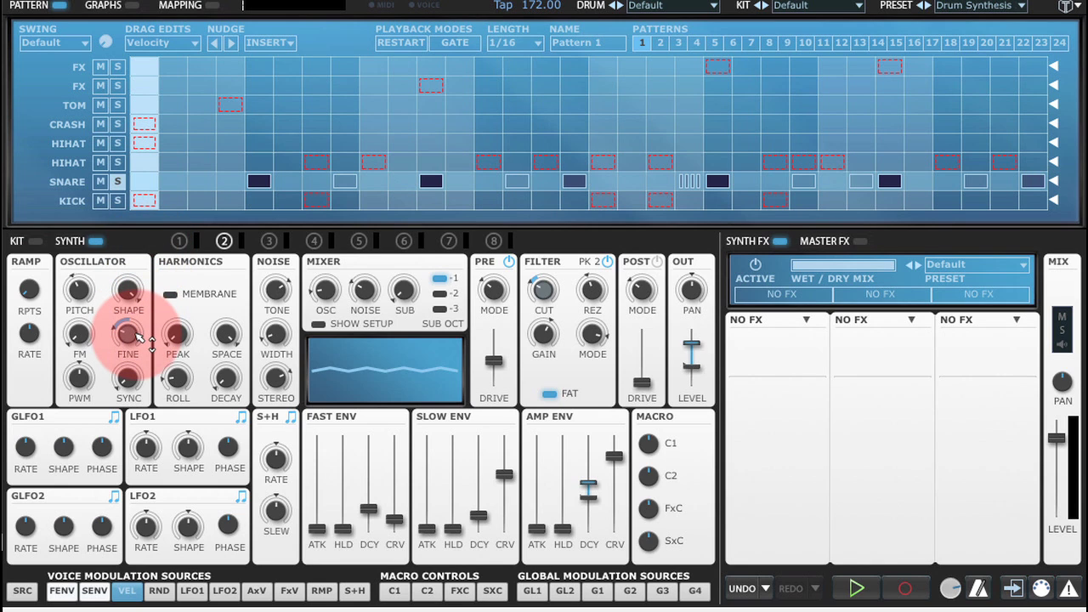
click(855, 589)
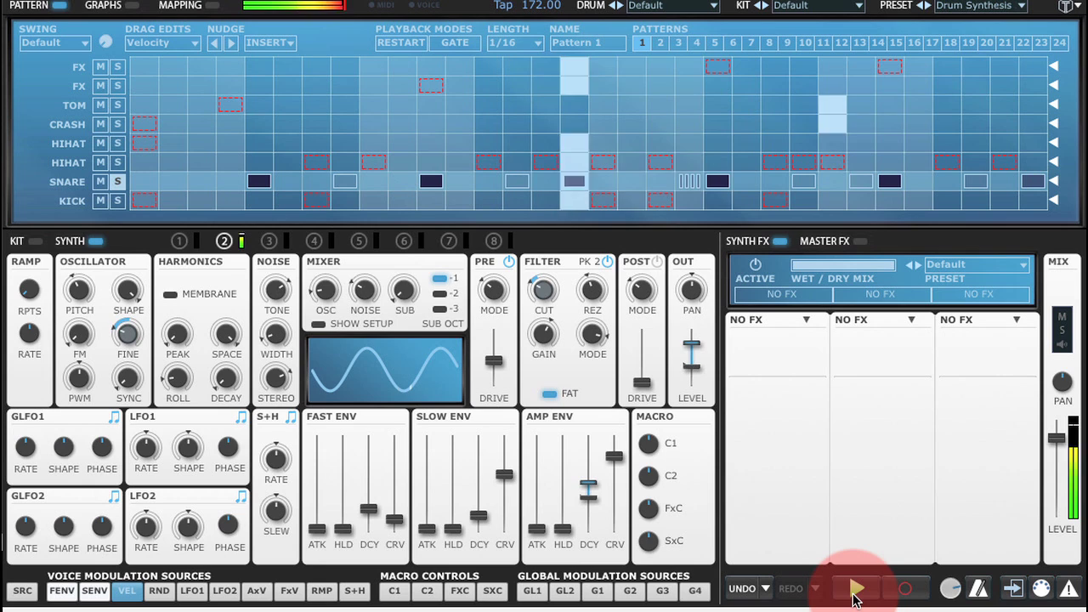
Restart playback and lower the snare's mix gain to about -8.2 dB
click(856, 588)
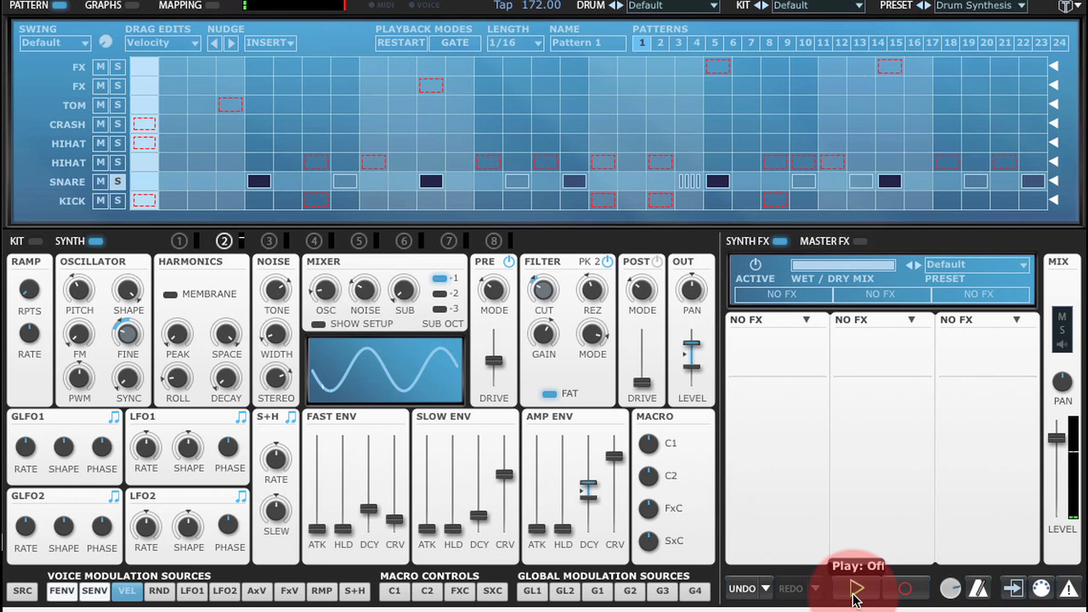
click(855, 598)
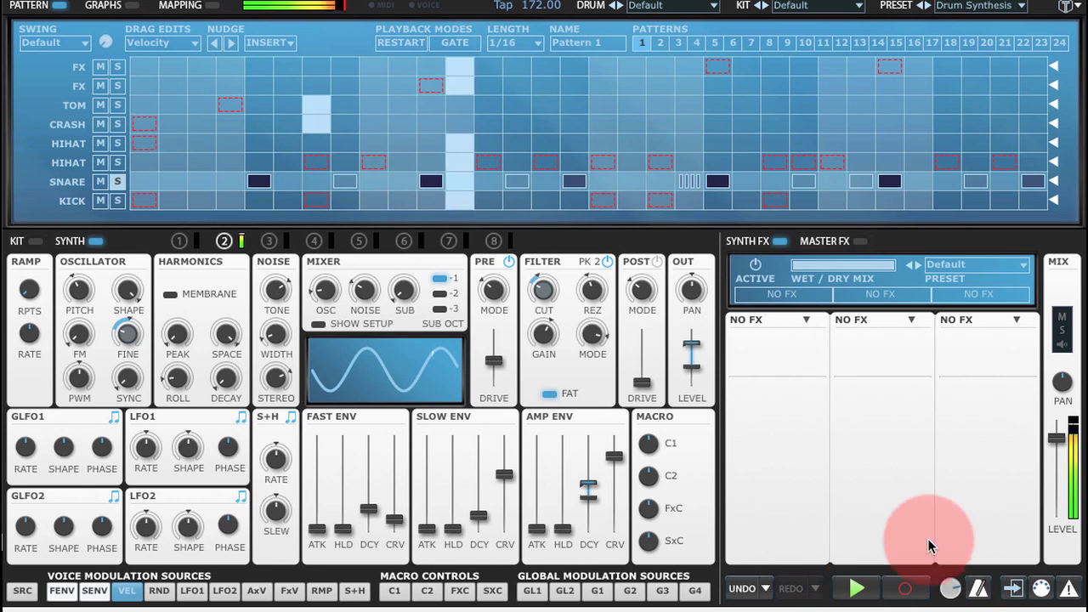
mouse_move(1059, 439)
drag(1059, 439, 1057, 467)
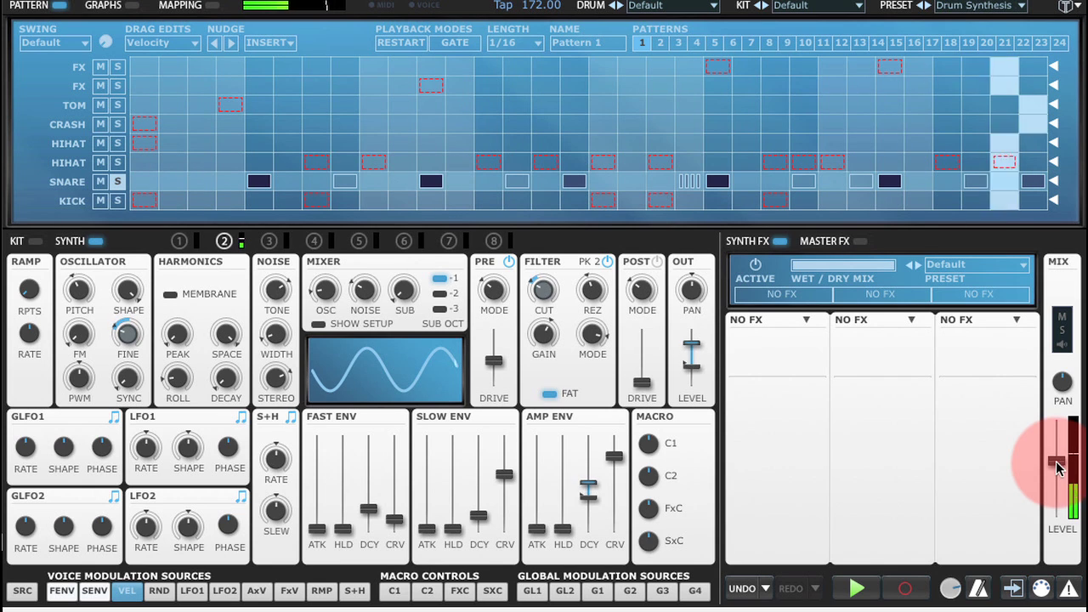
Unsolo the snare to hear the full kit and bring its mix gain to about -6.4 dB
click(857, 587)
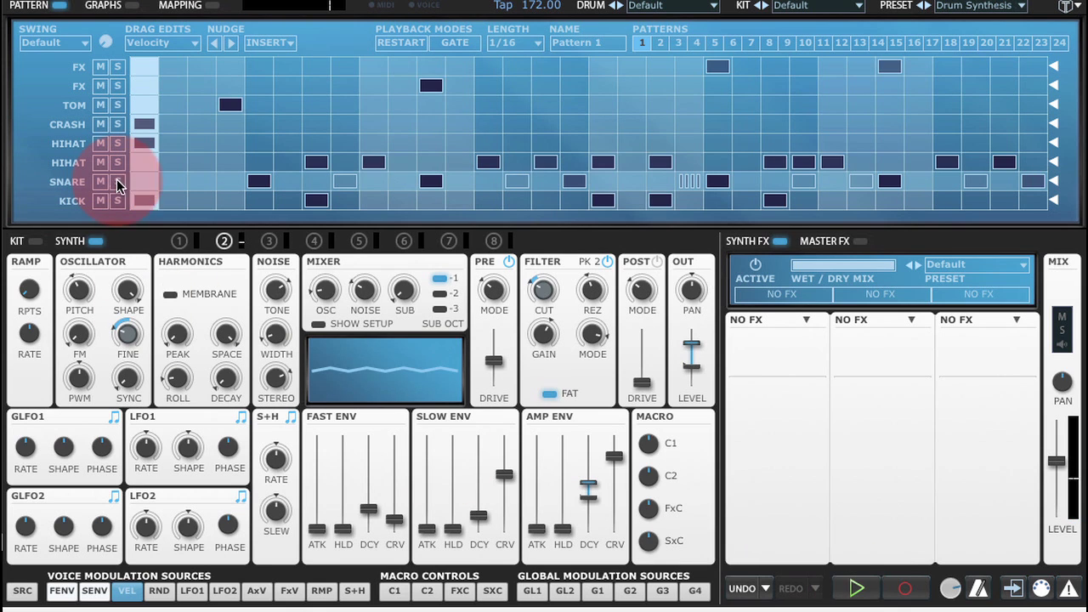
click(850, 587)
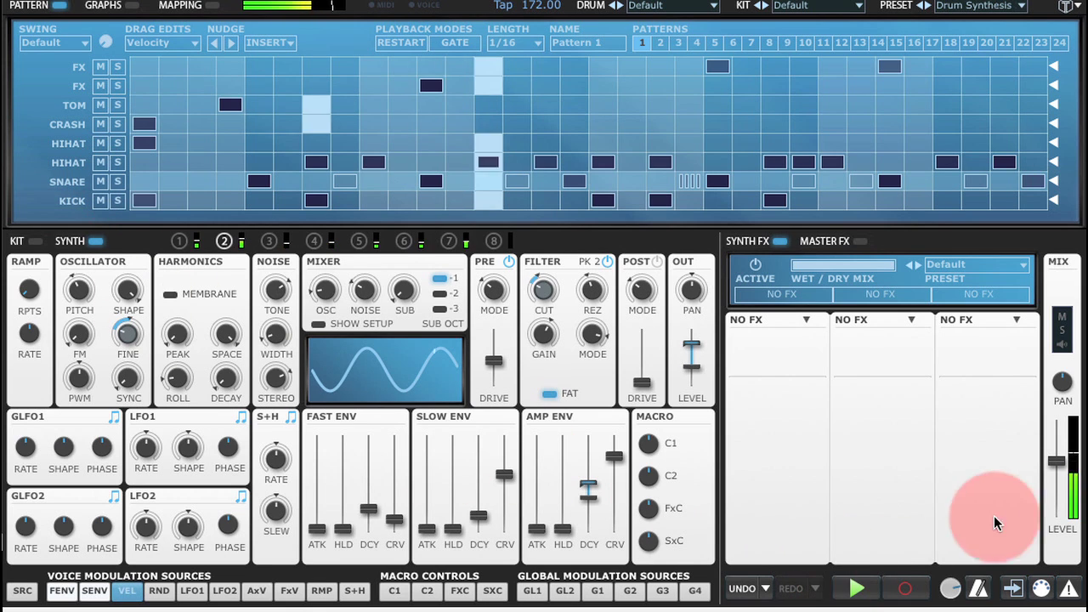
mouse_move(1059, 466)
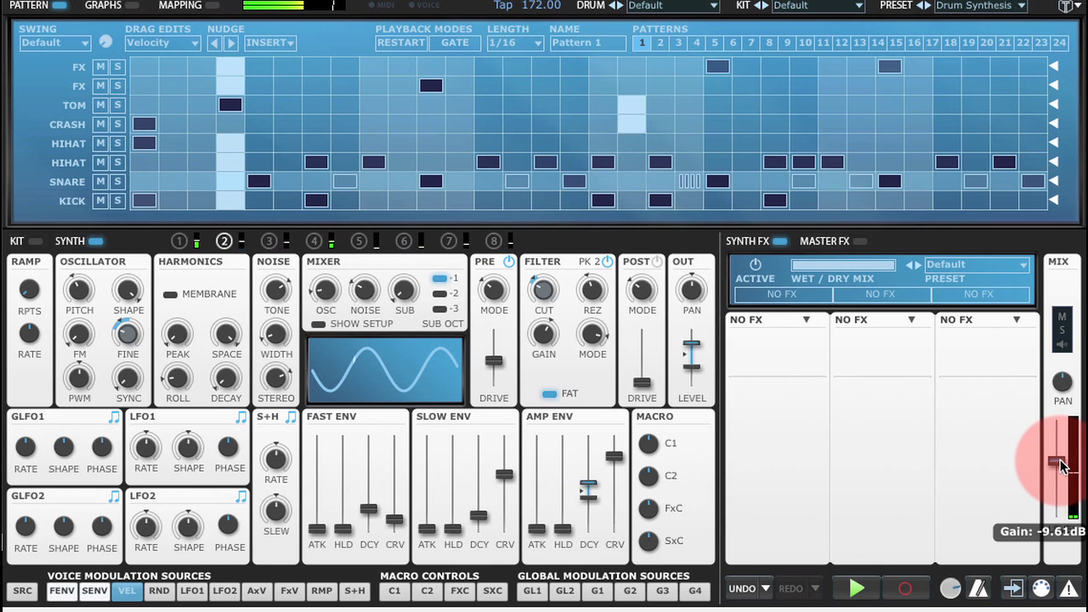
mouse_move(1059, 466)
mouse_down()
mouse_move(1064, 452)
mouse_move(1068, 472)
mouse_up()
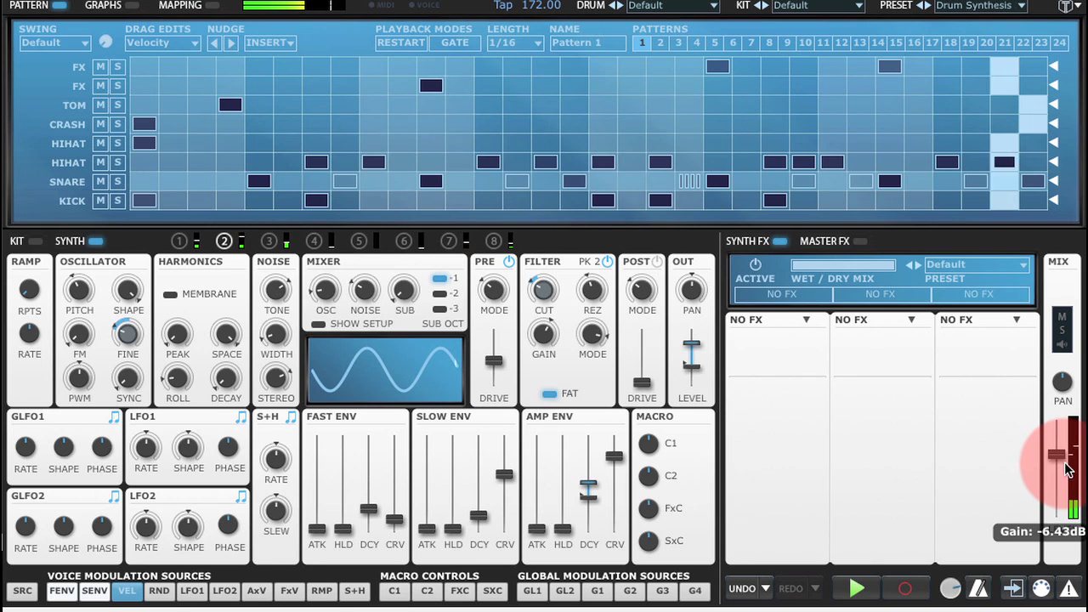
click(857, 589)
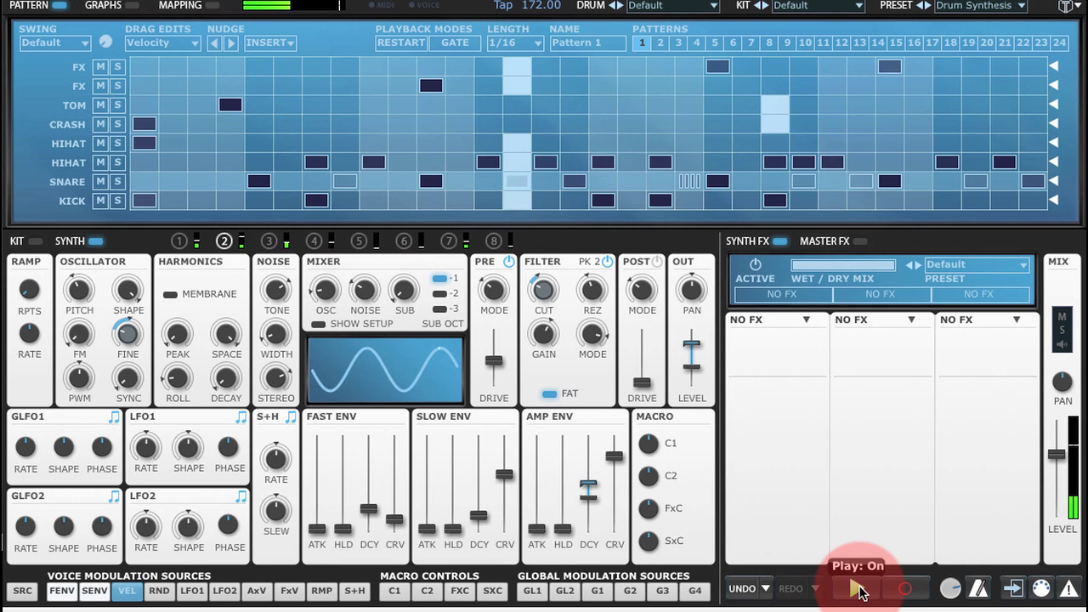
Raise the velocity amount on filter gain to about 7.76 dB while auditioning the pattern
mouse_move(544, 334)
mouse_down()
mouse_move(556, 393)
mouse_move(552, 316)
mouse_up()
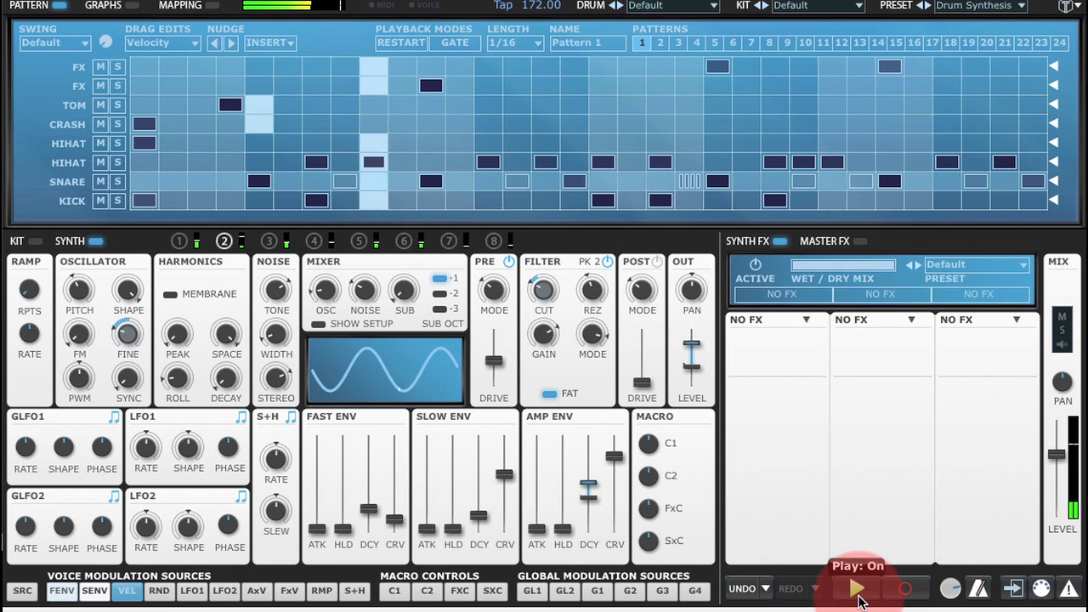
click(857, 590)
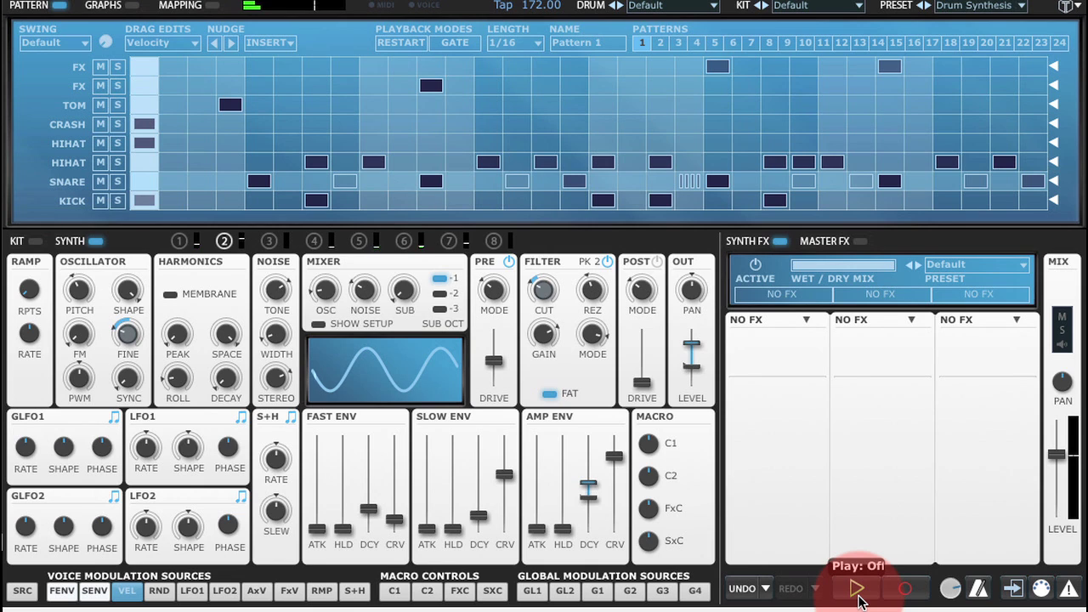
click(858, 595)
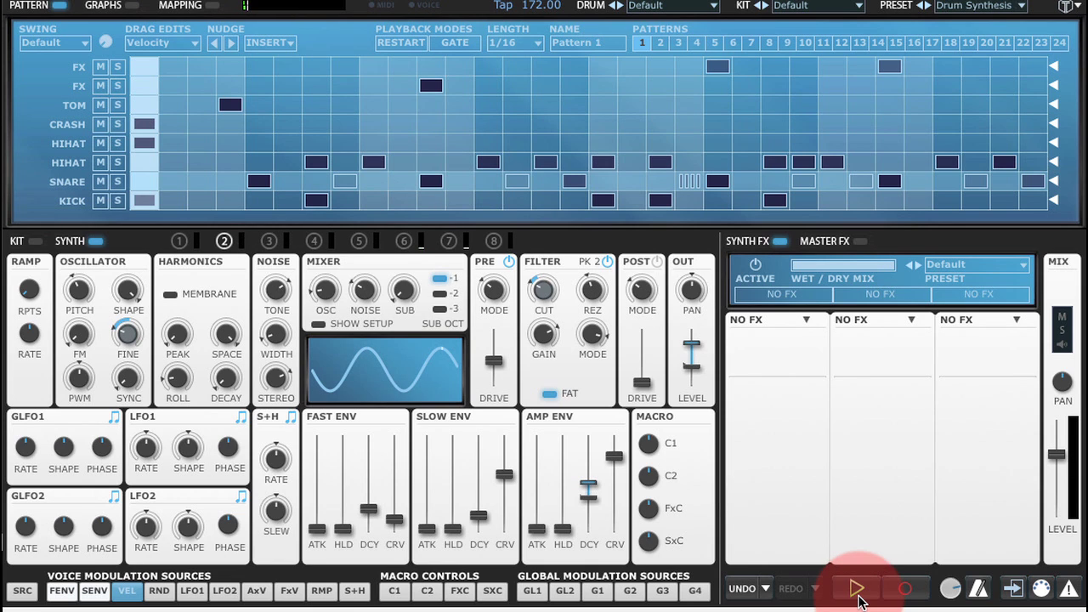
Set LFO1 to 128.00 Hz at 18% pitch modulation, try an oscillator FM tweak, undo it, and replay
click(284, 451)
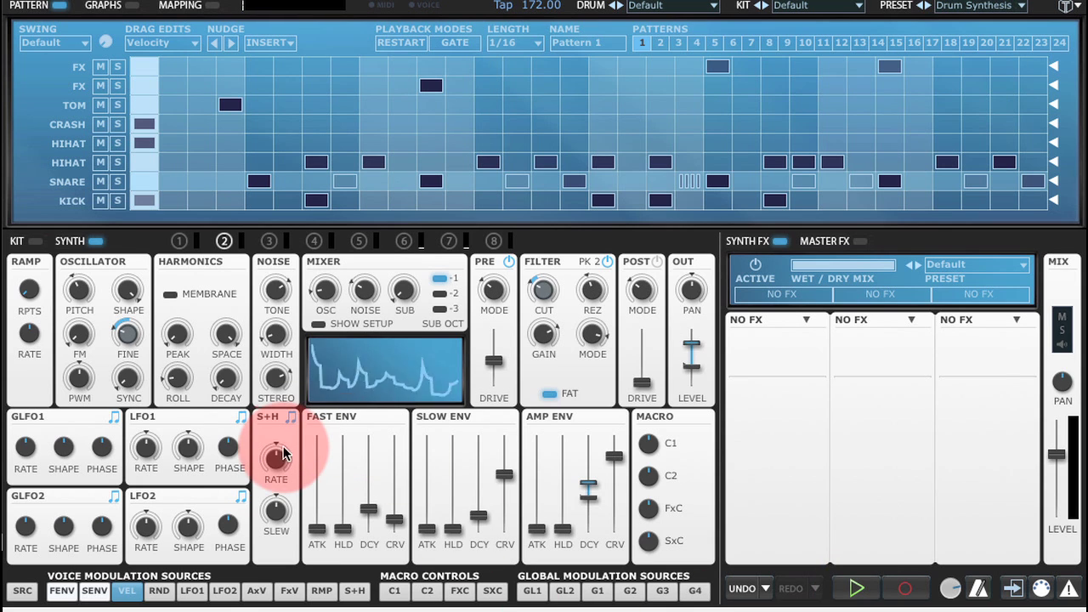
click(68, 280)
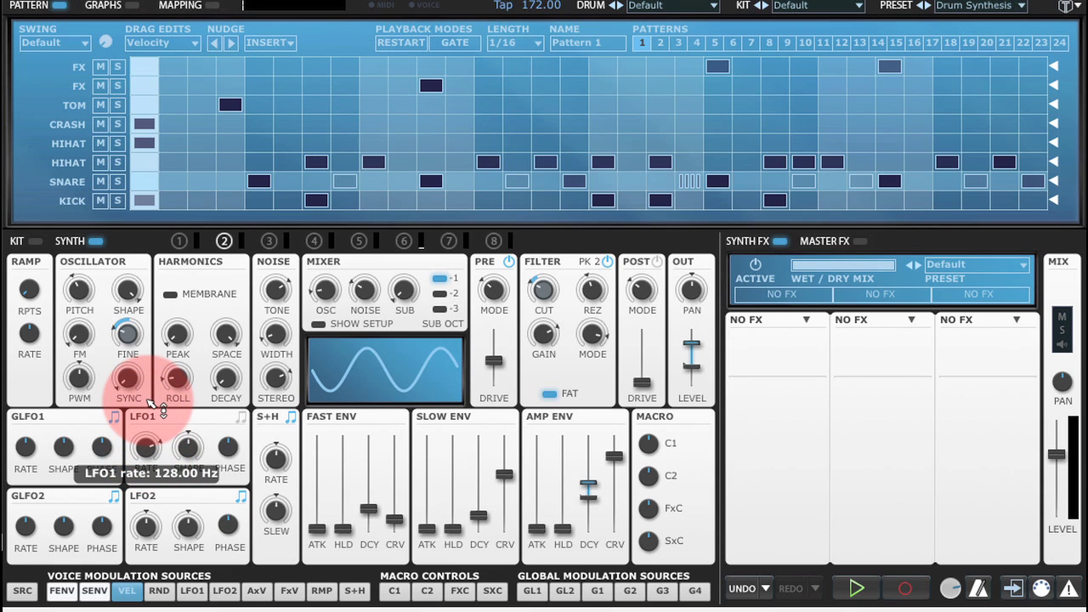
drag(153, 406, 96, 341)
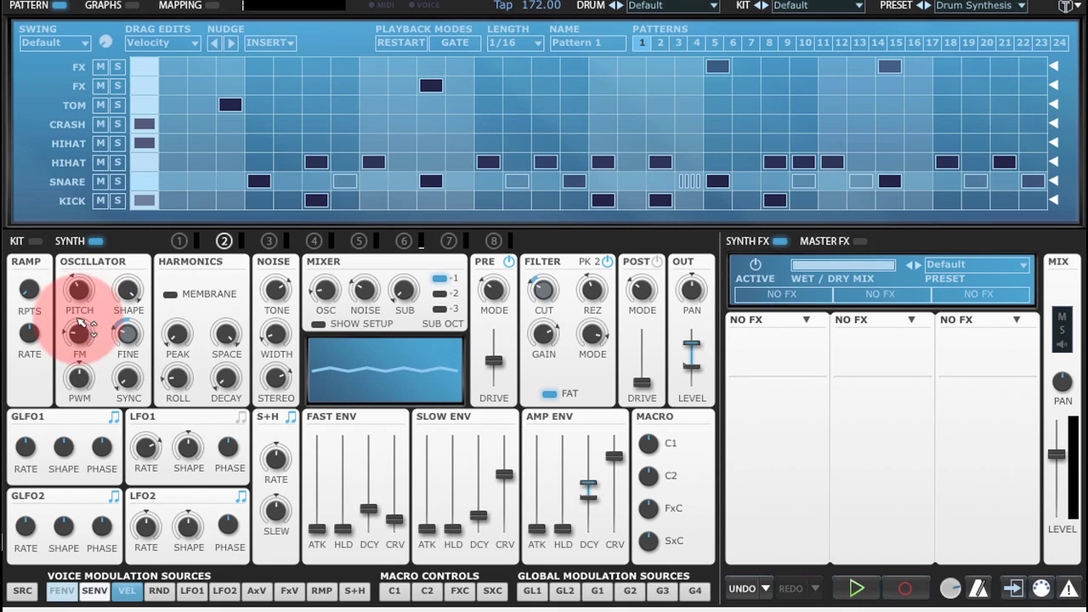
click(757, 591)
click(857, 589)
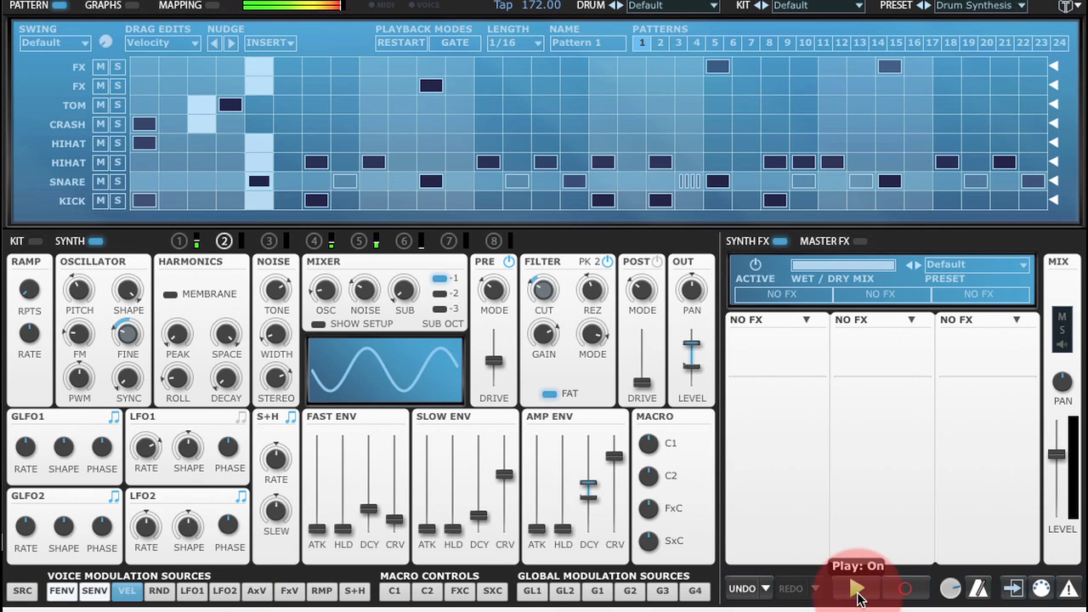
click(143, 198)
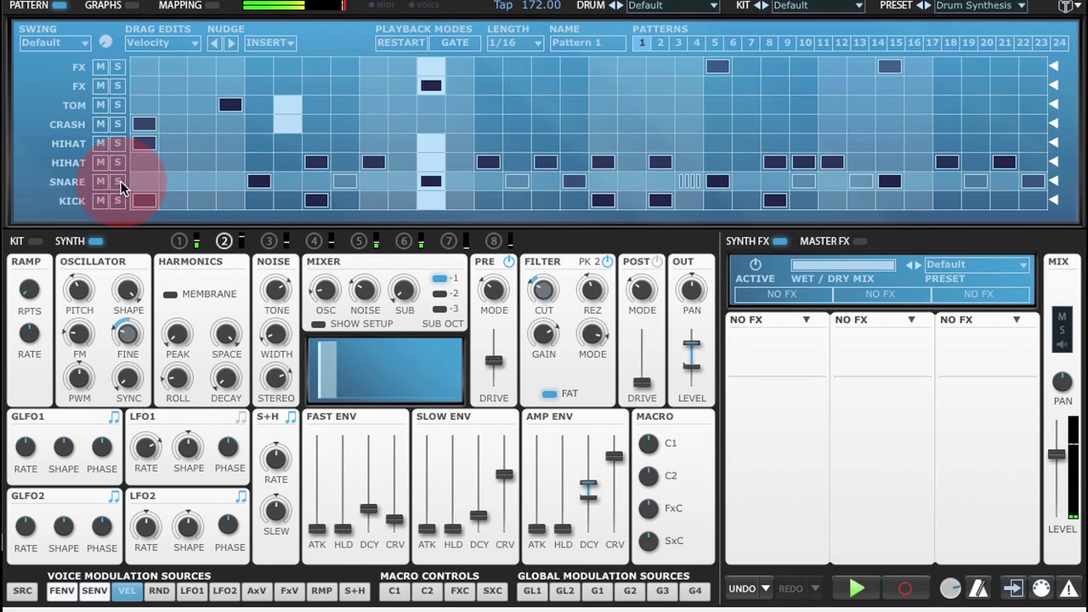
click(856, 590)
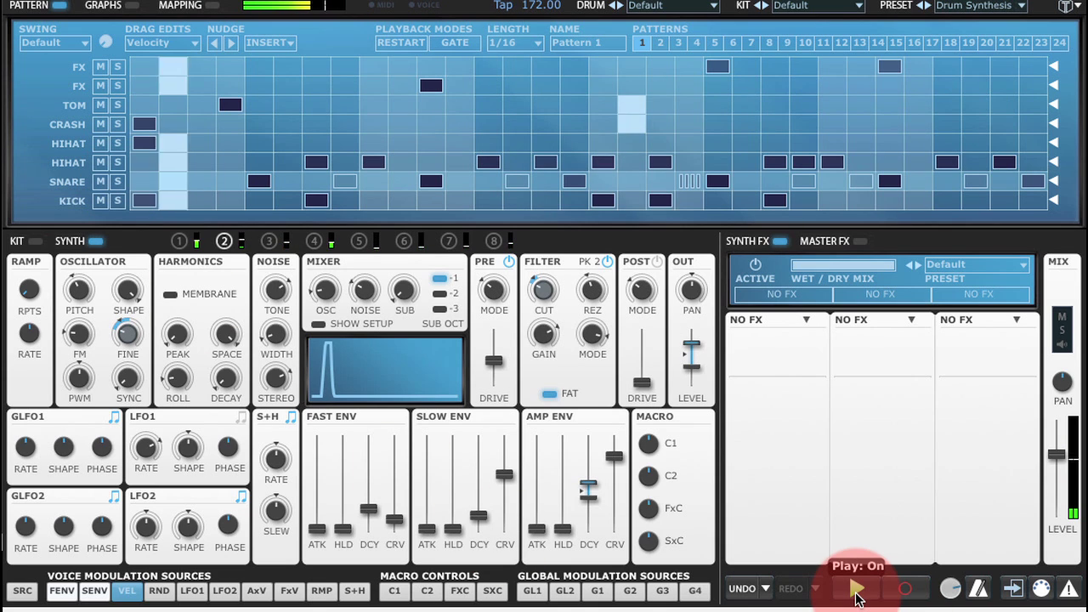